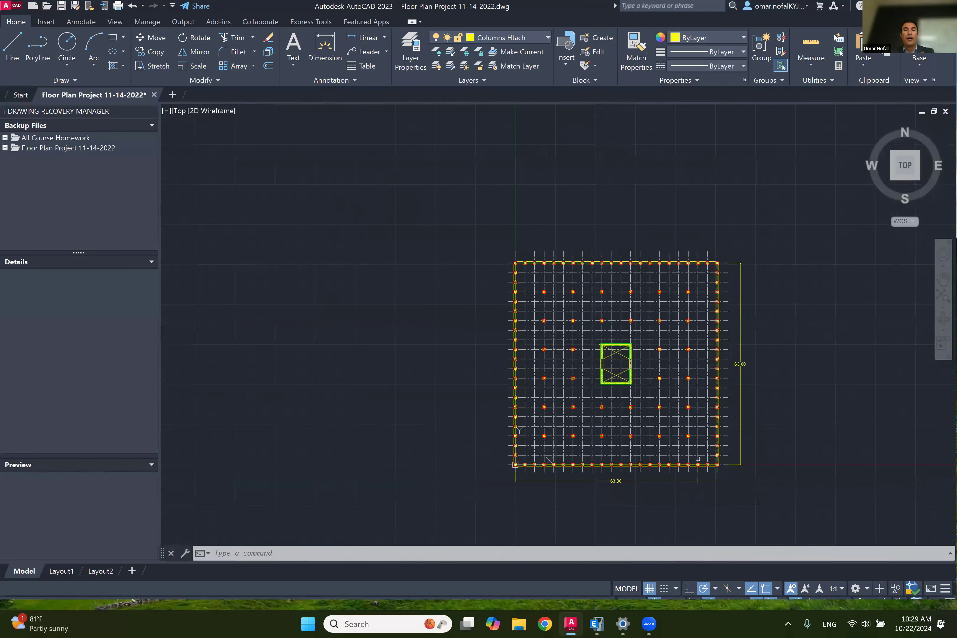
Step: Measure the centre-to-centre distance between the plan's lower-left corner column and the adjacent column along the lower edge
scroll(627, 483, up, 6)
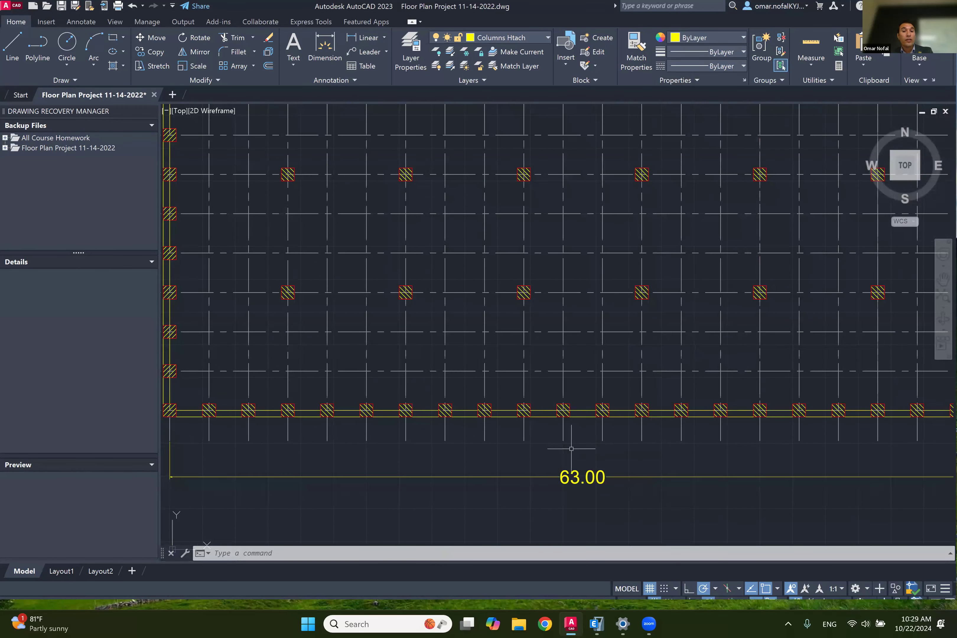
scroll(554, 448, down, 3)
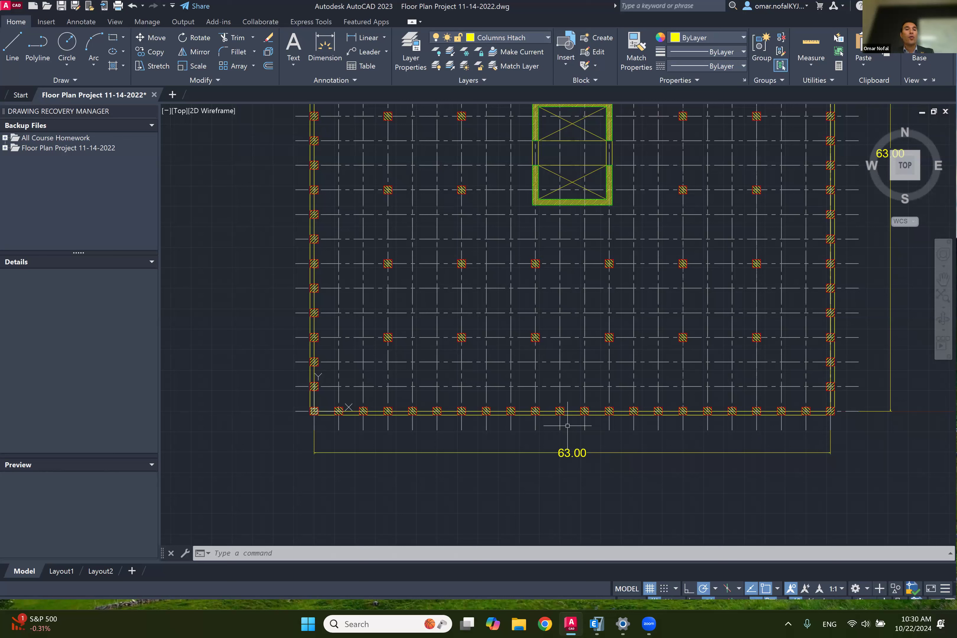
scroll(317, 411, up, 8)
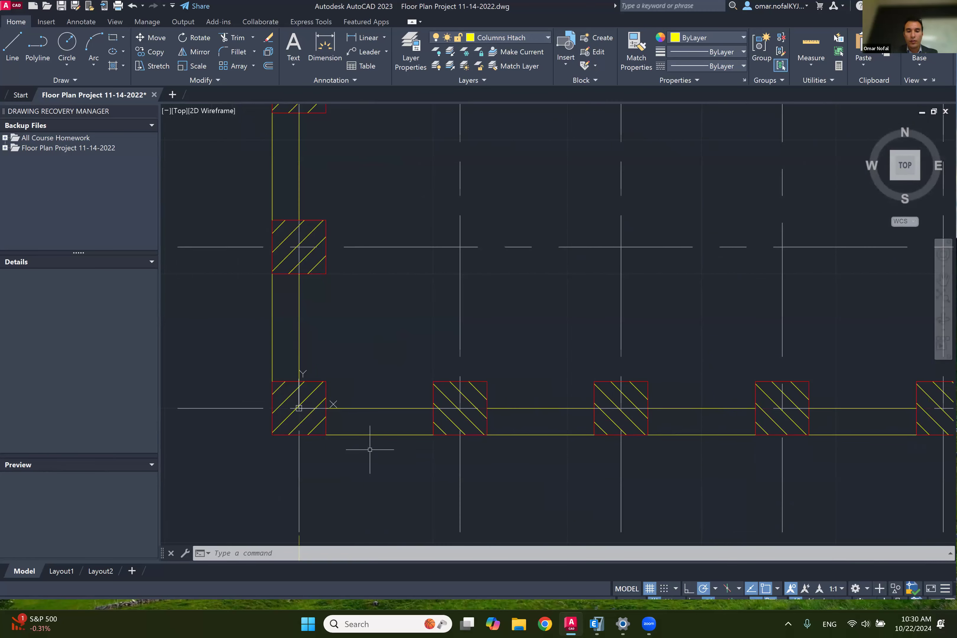
text(dis)
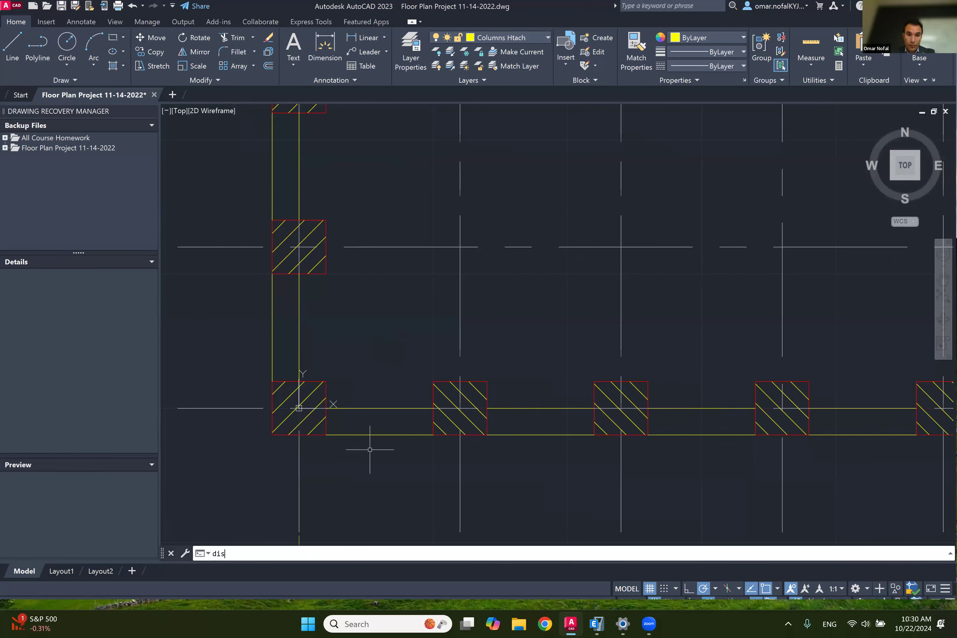
text(t)
key(Return)
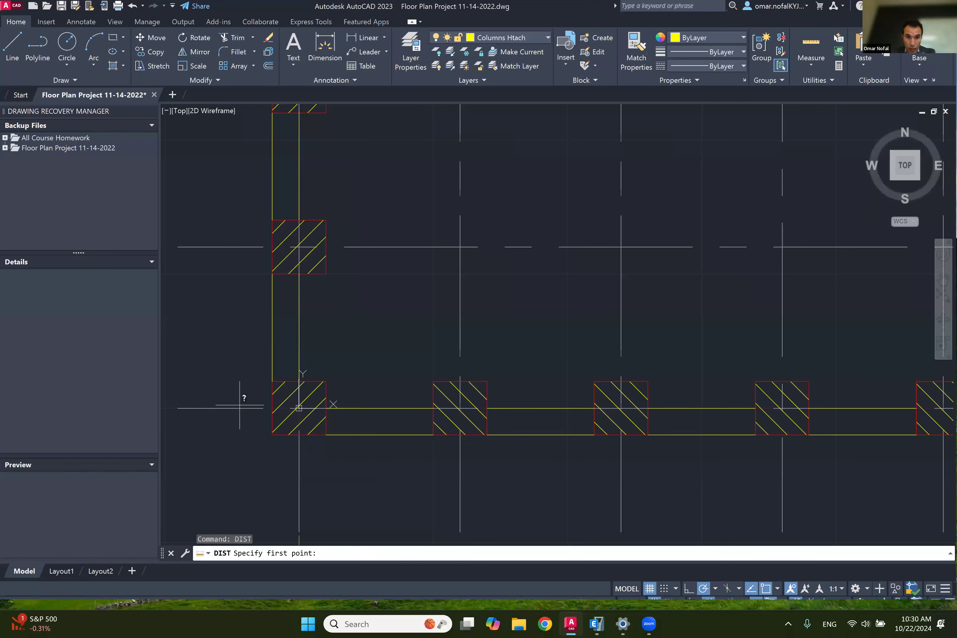
click(299, 408)
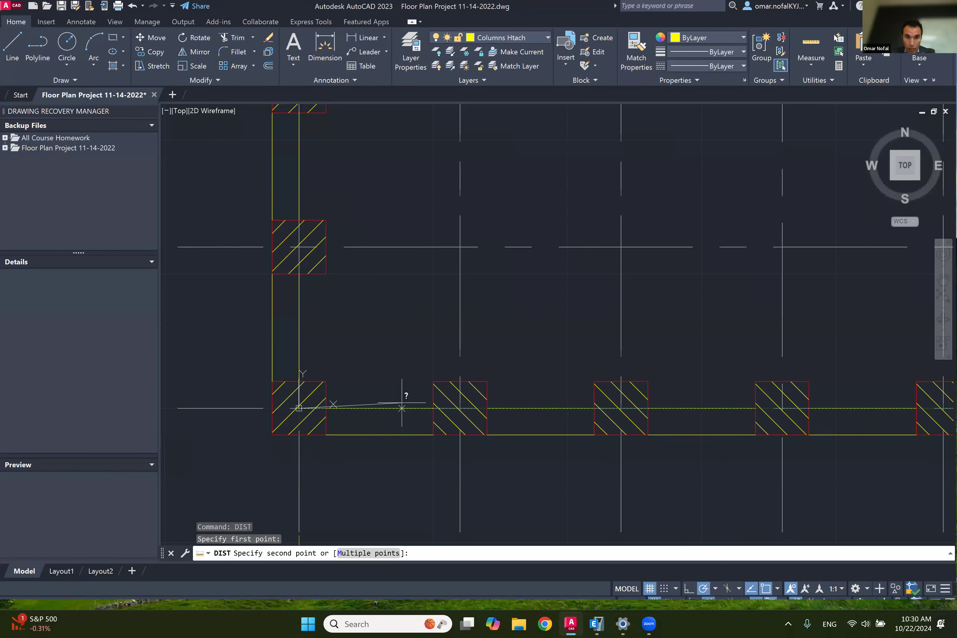
click(459, 407)
key(Escape)
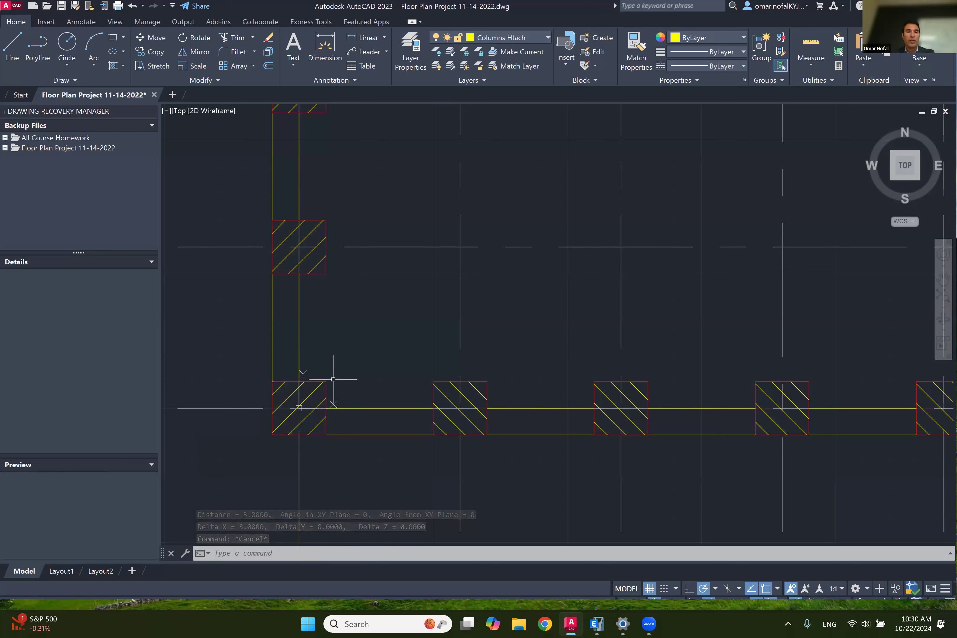
Step: Measure the width of the lower-left corner column along its upper edge
key(Return)
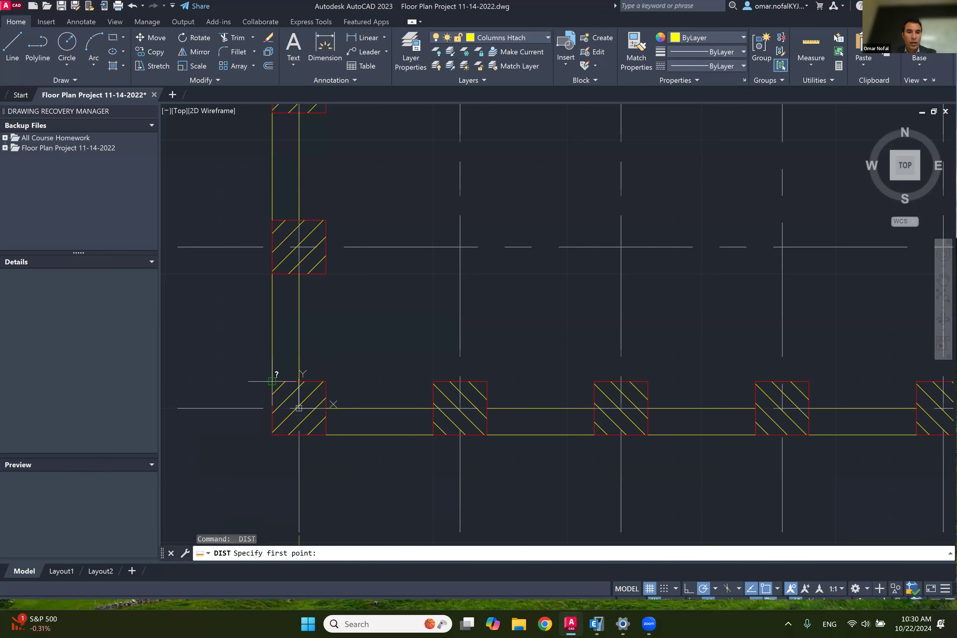
click(271, 381)
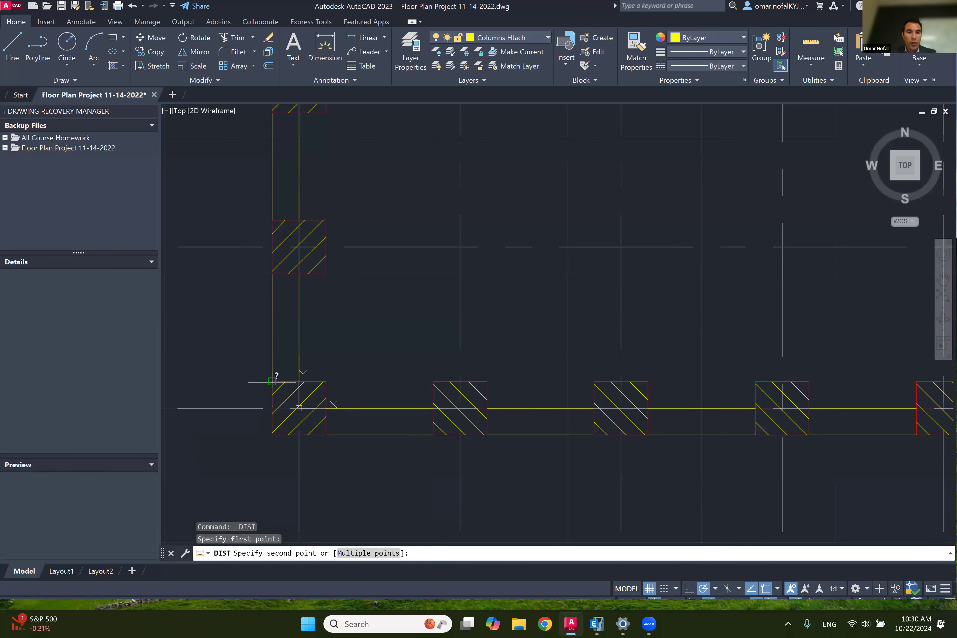
click(326, 380)
key(Escape)
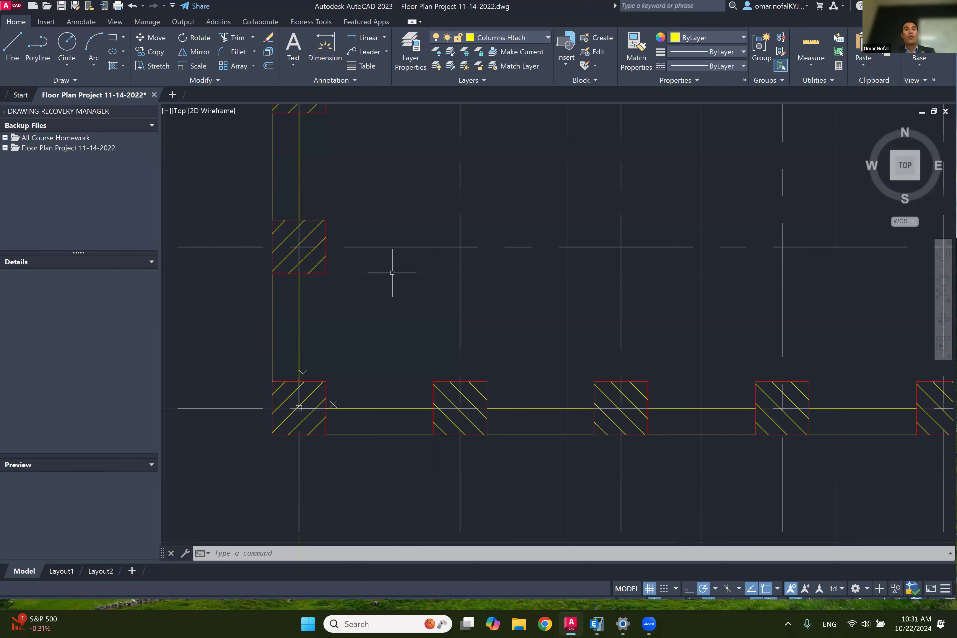
Step: Examine the central core, including its upper U-shaped wall, and the surrounding interior columns in the floor plan
scroll(391, 273, down, 6)
scroll(537, 212, down, 2)
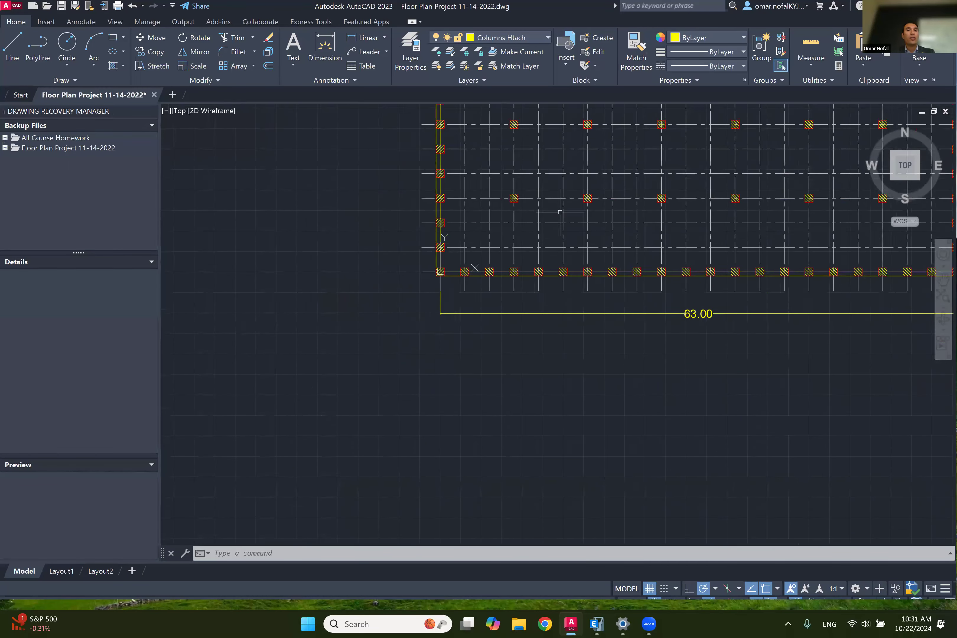
middle_drag(570, 237, 489, 460)
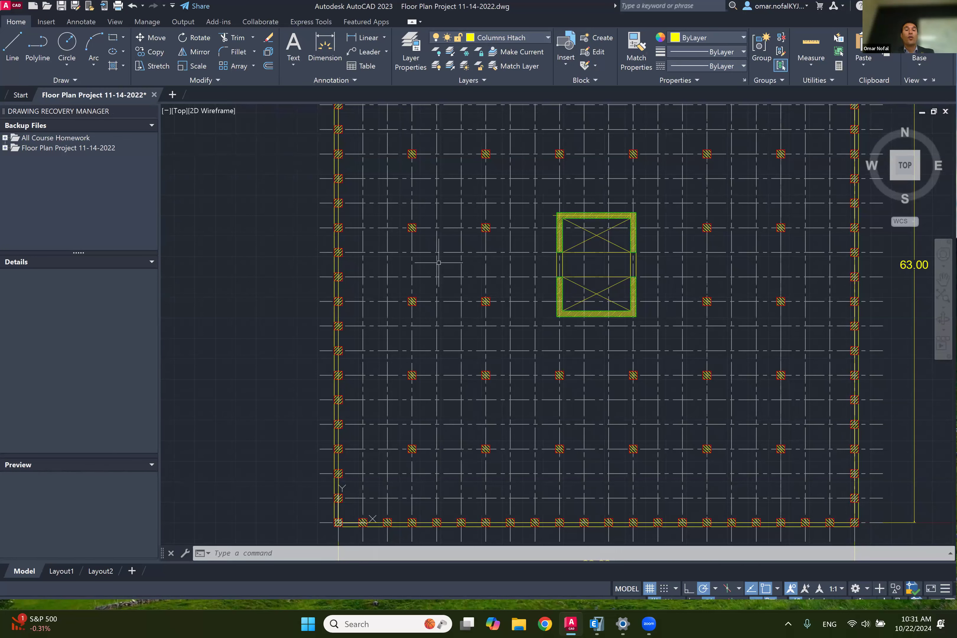
scroll(599, 228, up, 5)
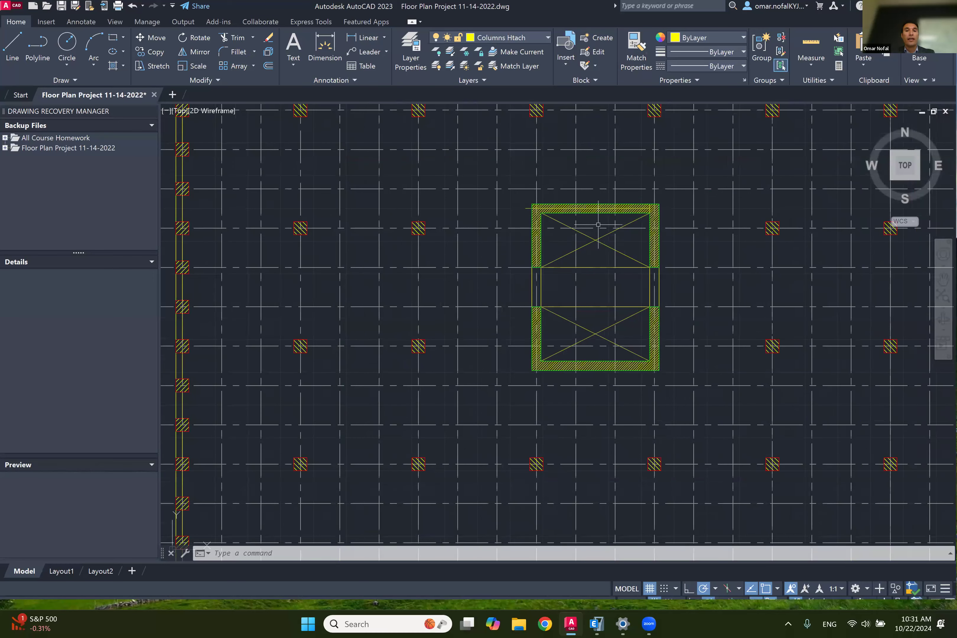
click(566, 197)
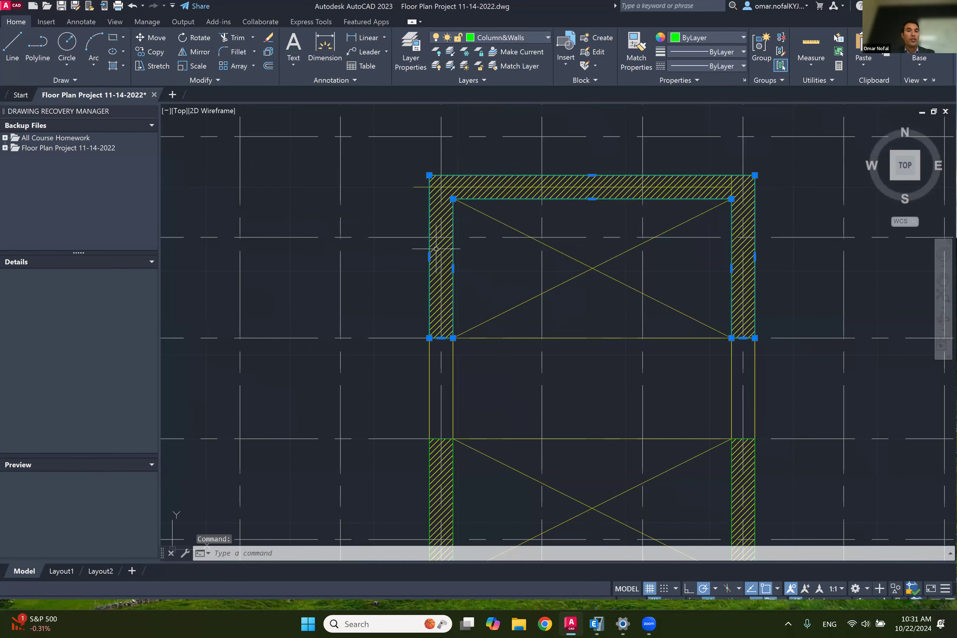
scroll(551, 263, down, 2)
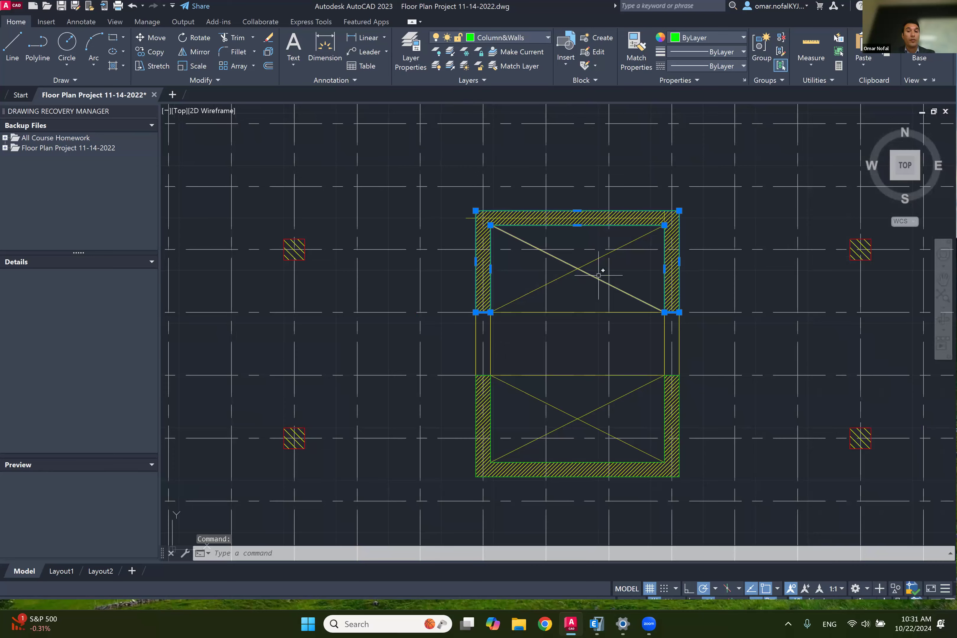
scroll(628, 284, down, 2)
scroll(650, 295, down, 2)
scroll(593, 275, up, 6)
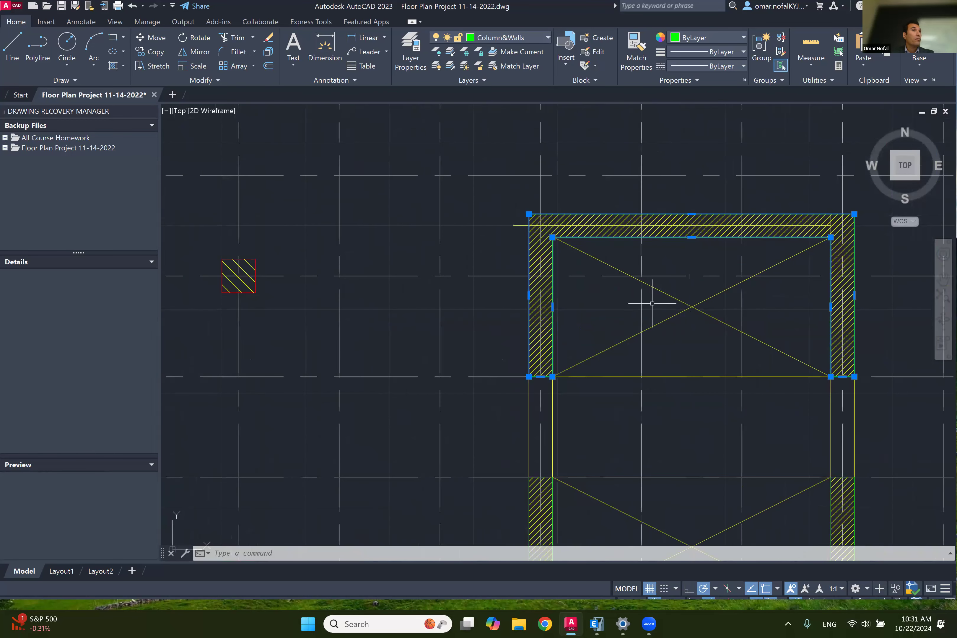
scroll(616, 303, down, 2)
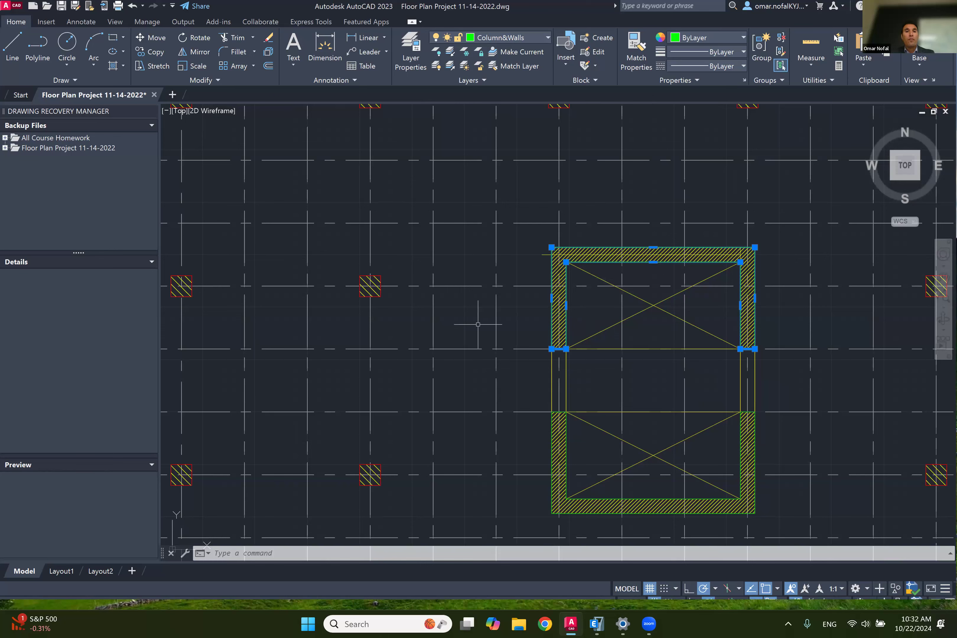
scroll(596, 295, down, 2)
scroll(595, 295, down, 2)
scroll(593, 276, up, 4)
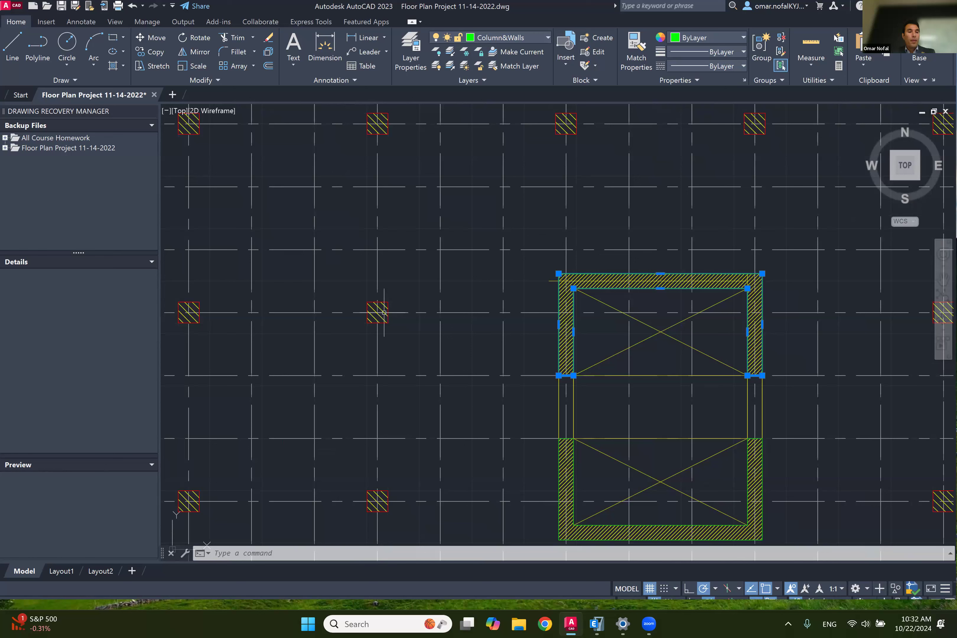
mouse_move(380, 311)
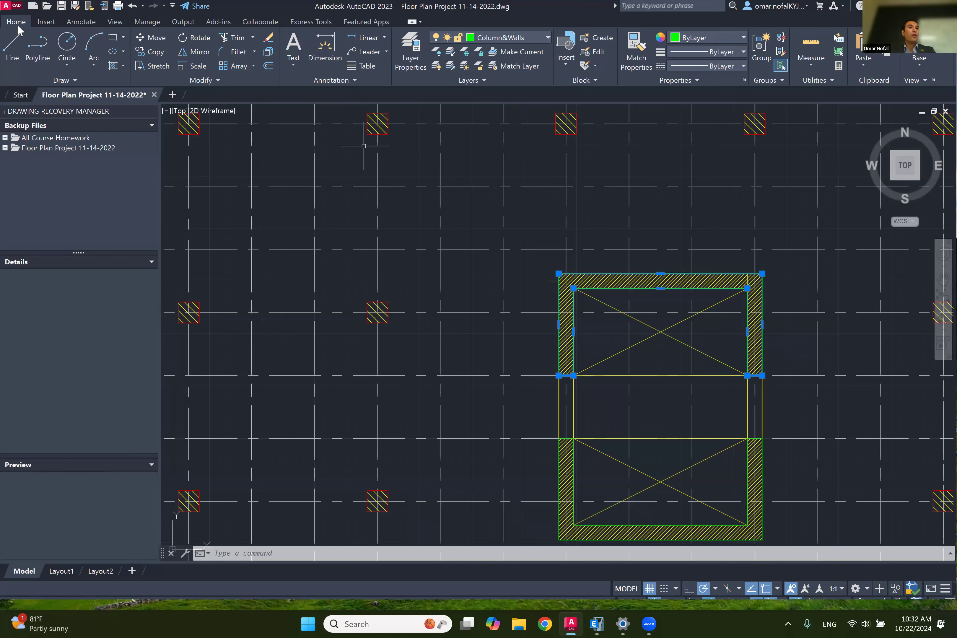
Step: Clear the core wall selection and inspect the columns at the plan's lower-left corner
scroll(435, 320, down, 4)
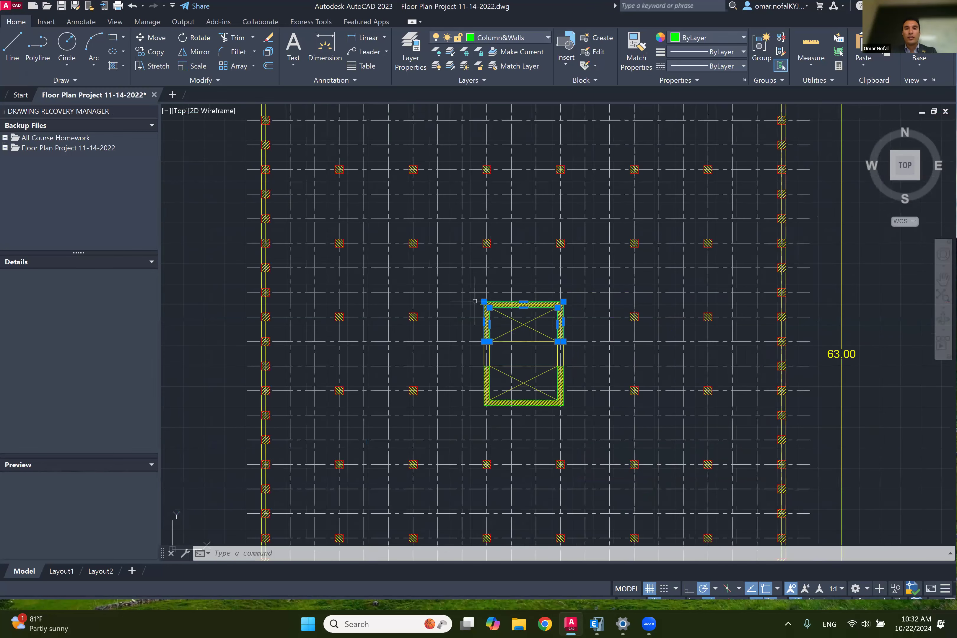
scroll(474, 301, down, 4)
click(646, 182)
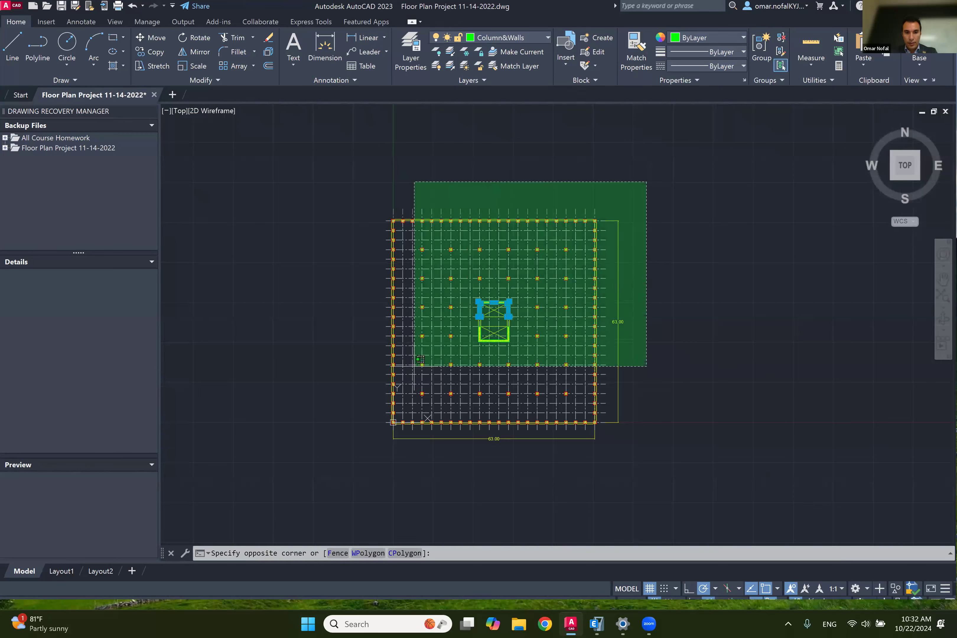
key(Escape)
scroll(397, 430, up, 8)
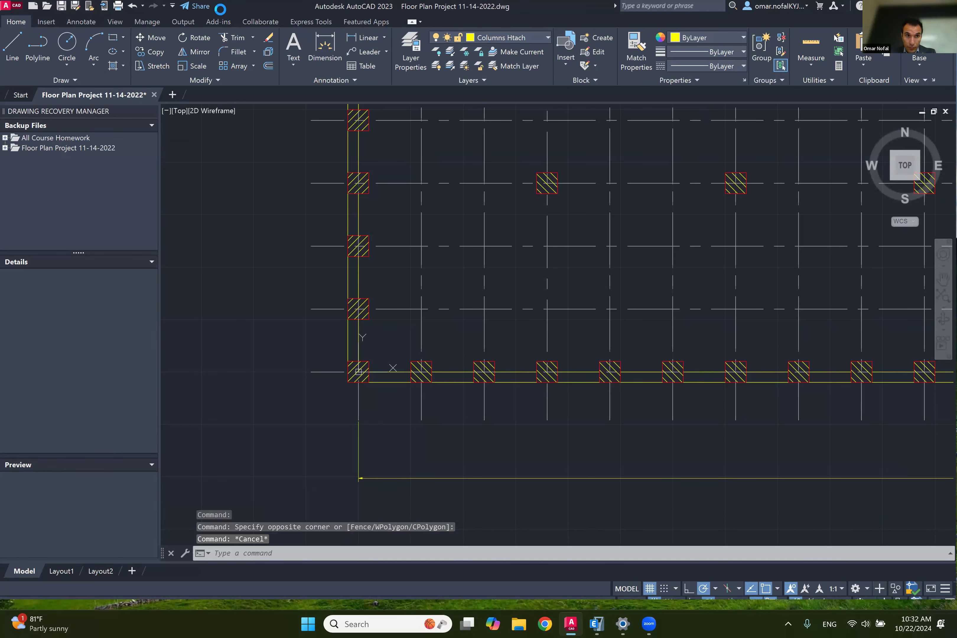
Step: Start saving the drawing under a new name and create and open a "Class Project" folder within CES 5106 Fall 2024
key(ctrl+shift+s)
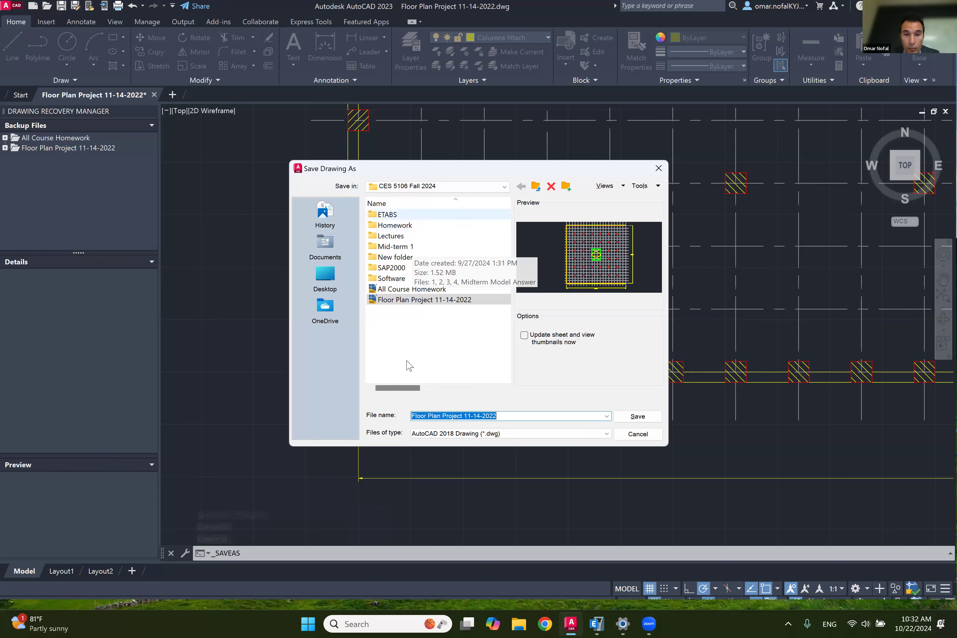
right_click(405, 329)
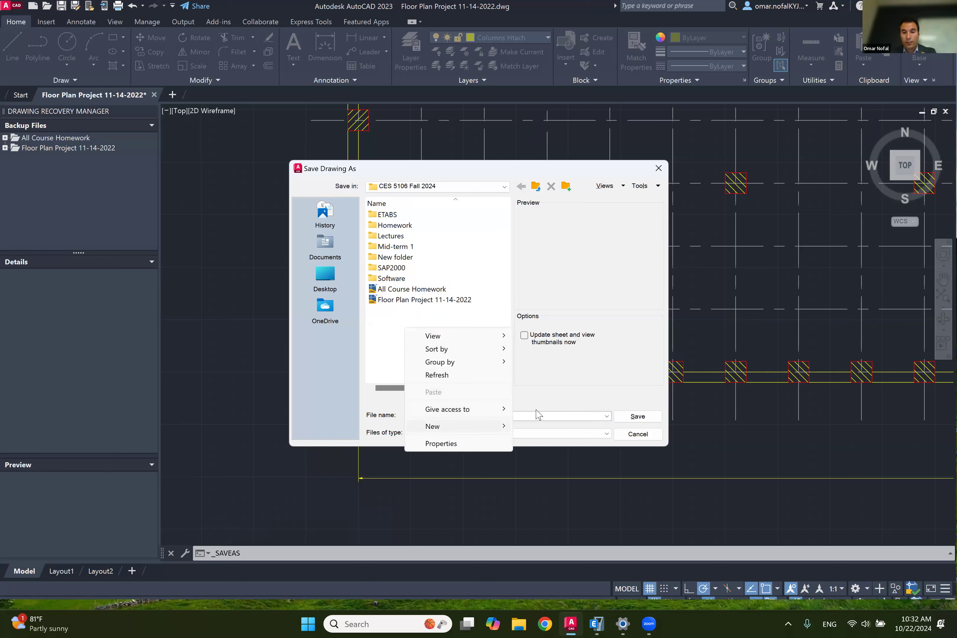
click(538, 427)
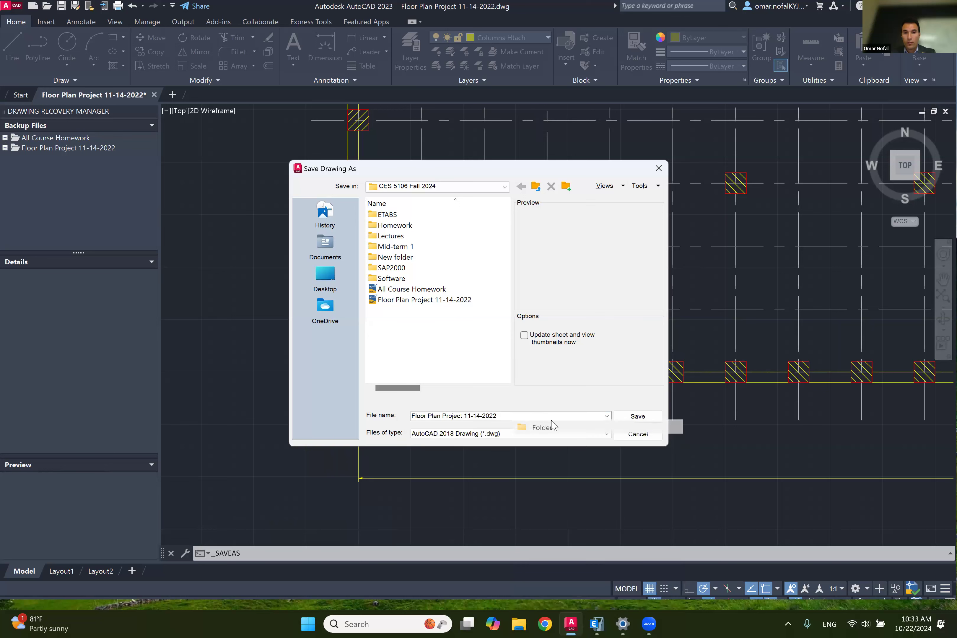
text(Class )
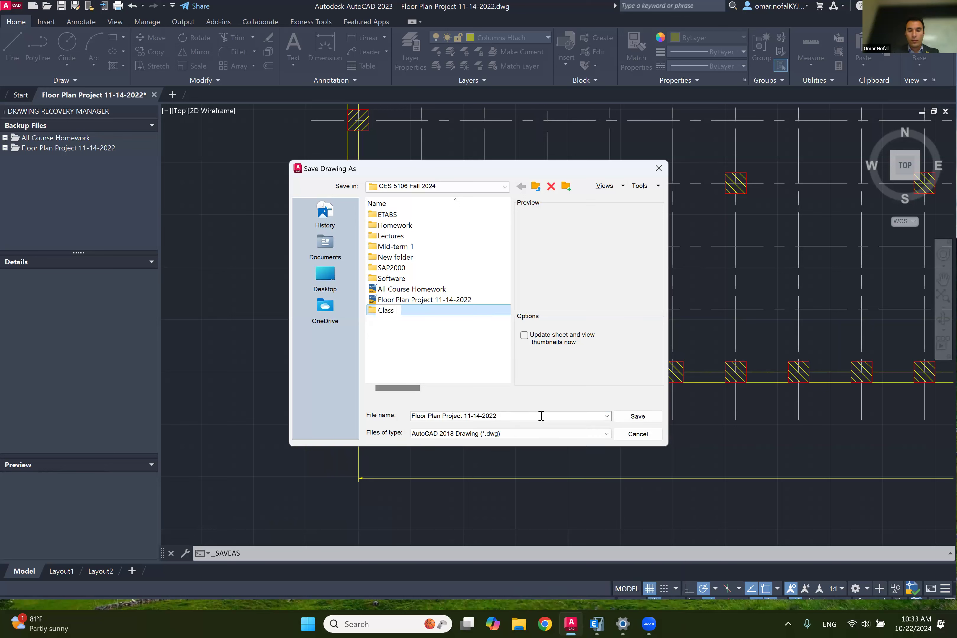
text(Project)
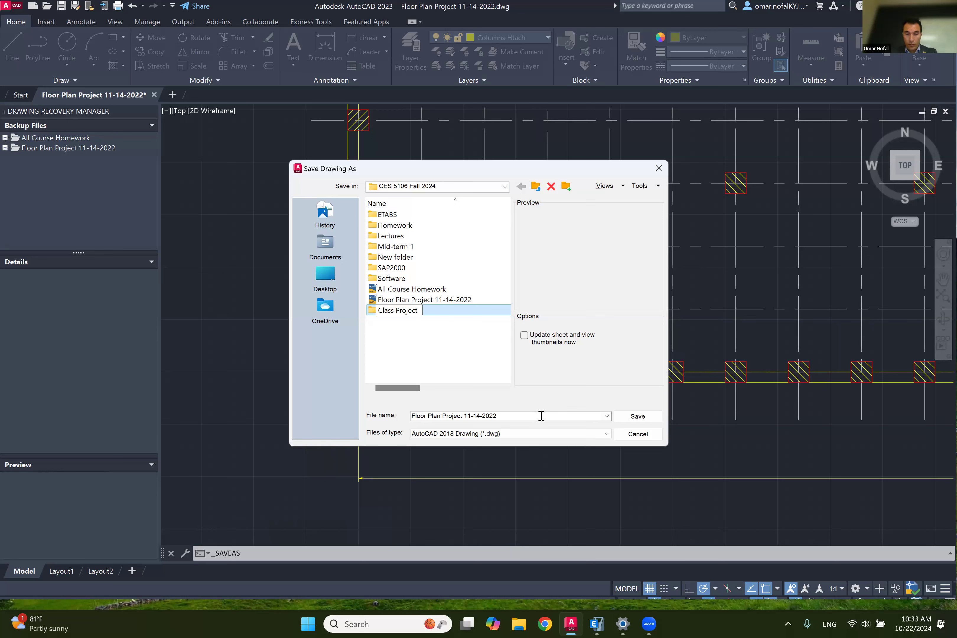
key(Return)
key(Return)
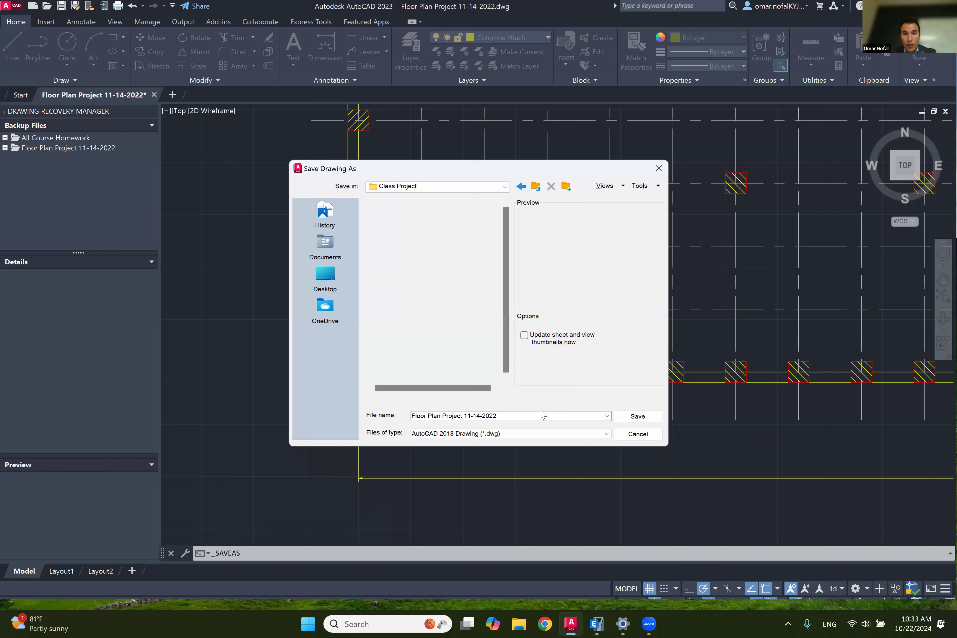
Step: Remove the date from the file name and save the drawing as "Floor Plan Project" in the Class Project folder
click(506, 416)
click(473, 415)
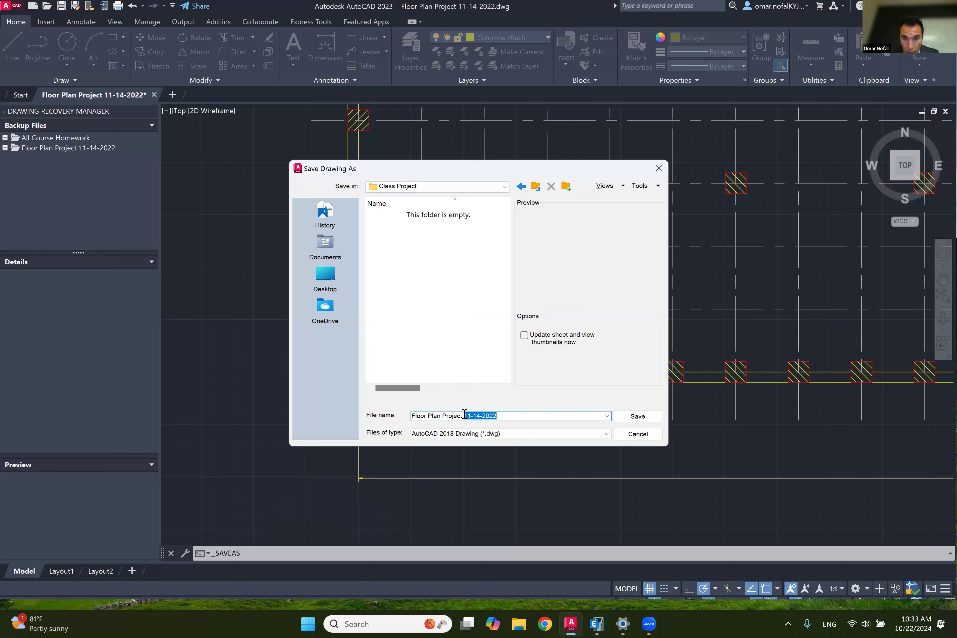
key(BackSpace)
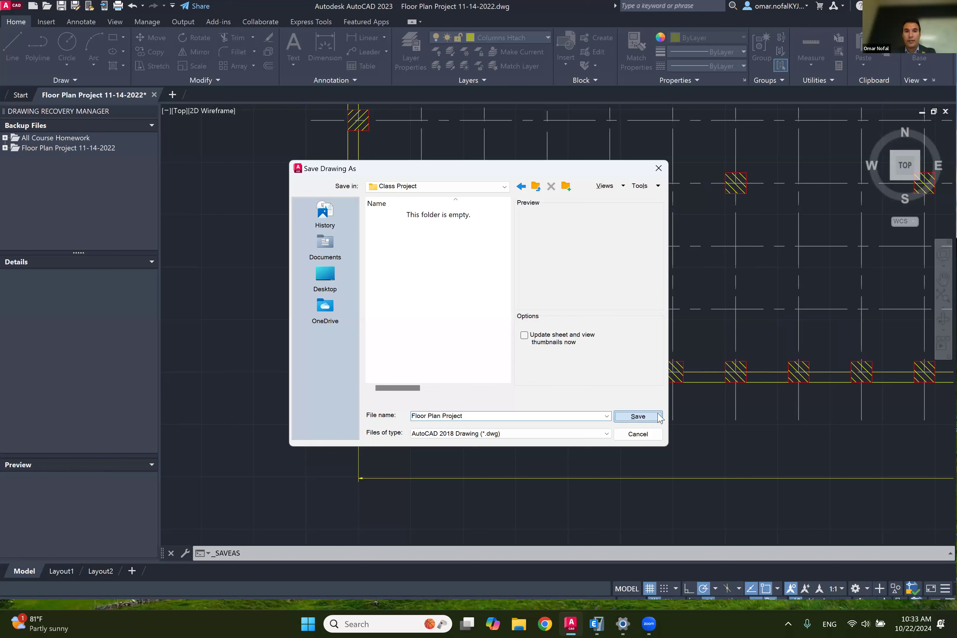
click(642, 416)
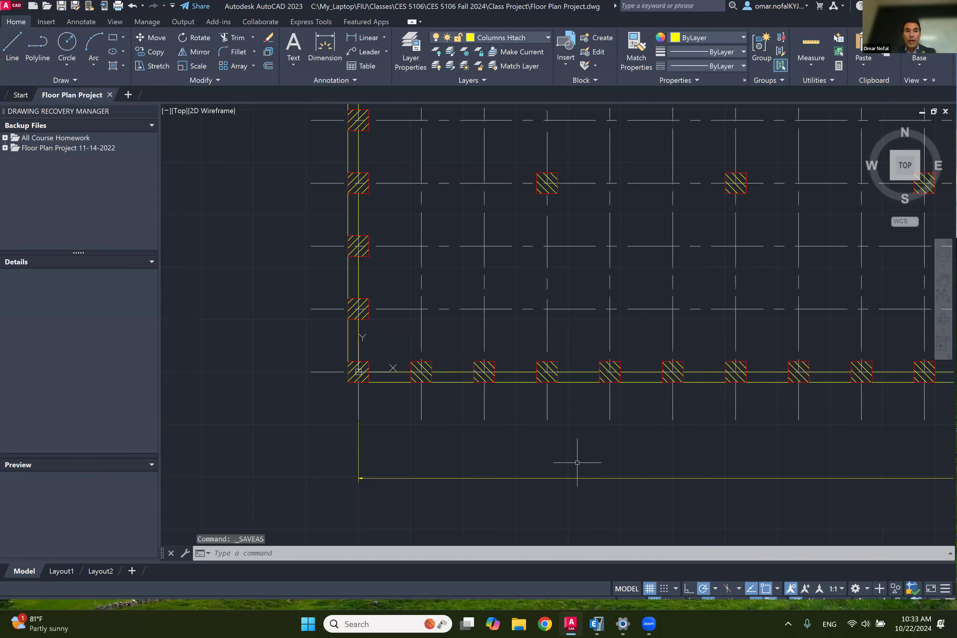
Step: Switch to ETABS and create a new blank model using the built-in settings with Metric SI units
click(598, 623)
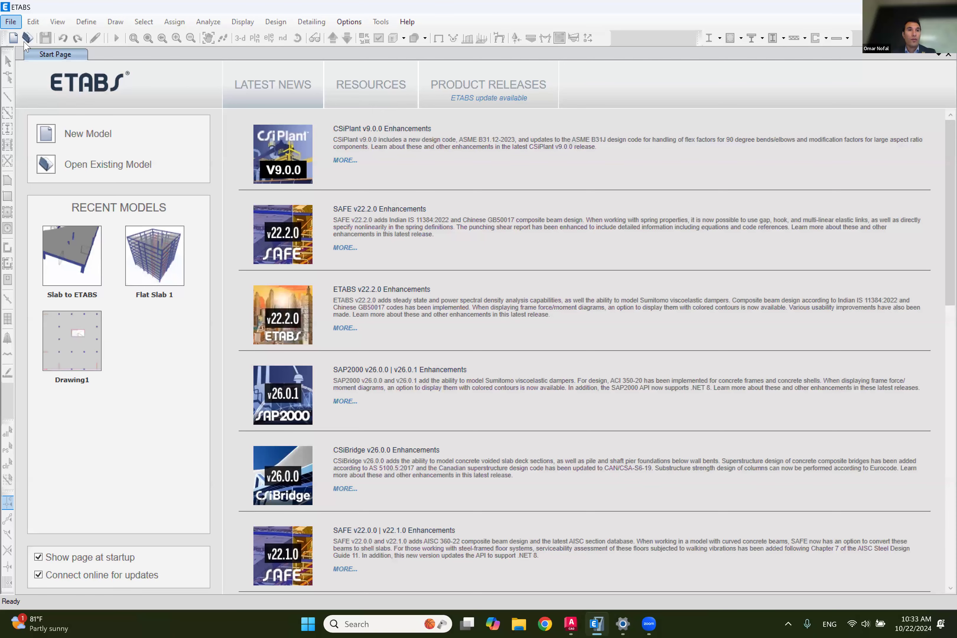
click(10, 21)
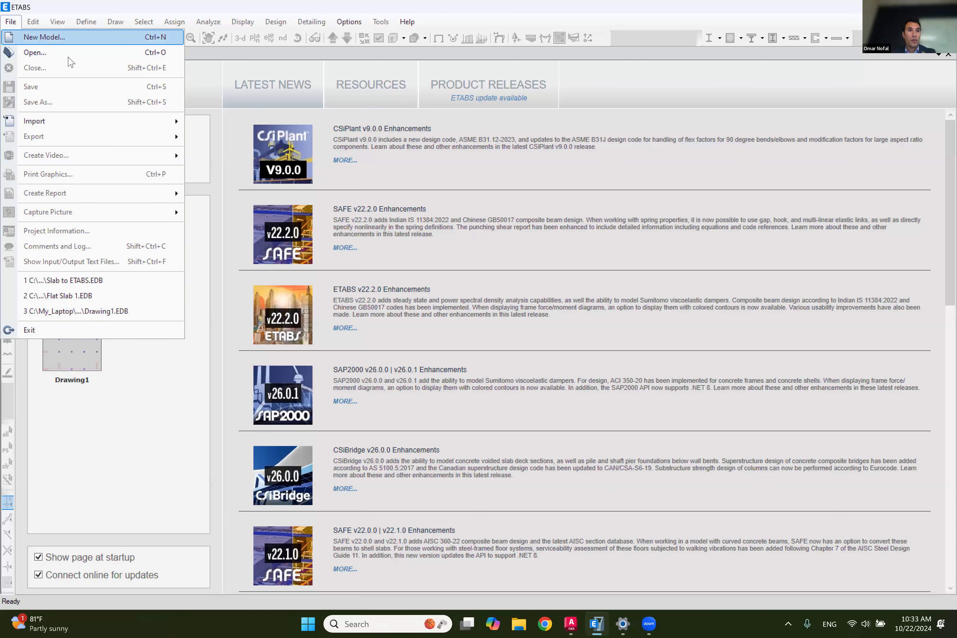
key(Escape)
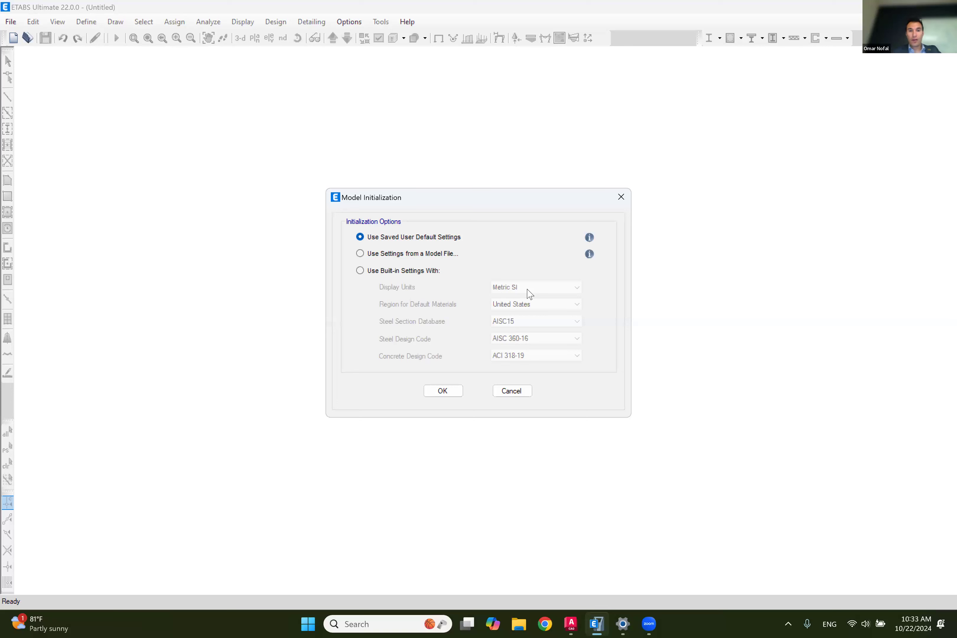
click(424, 271)
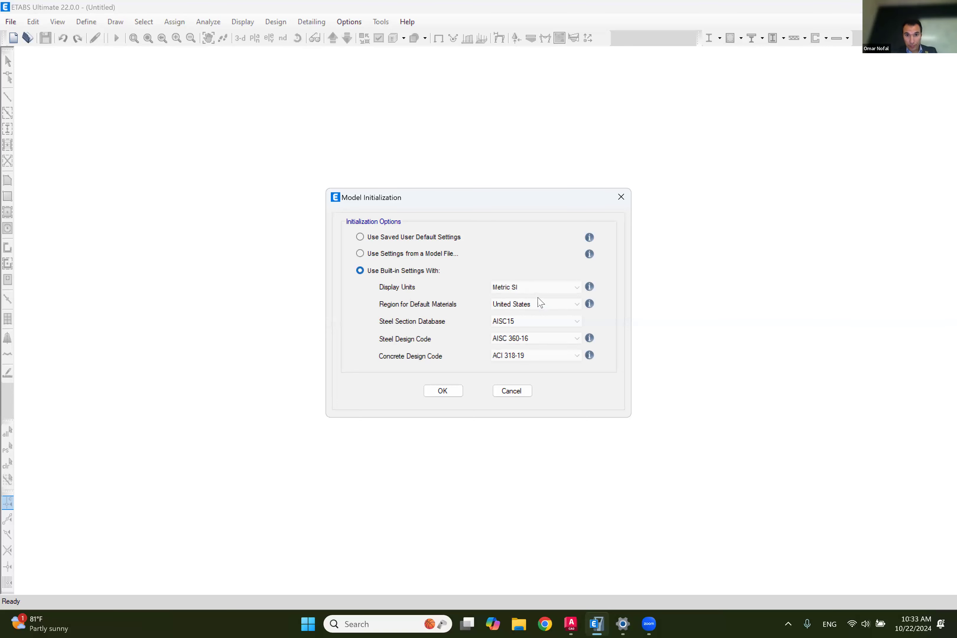
click(442, 391)
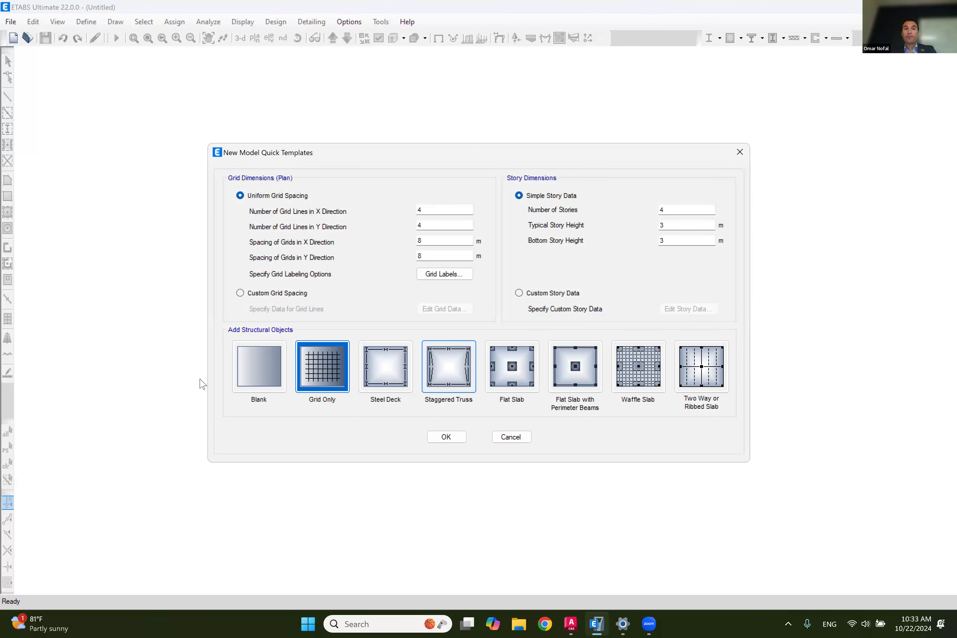
click(249, 368)
click(457, 437)
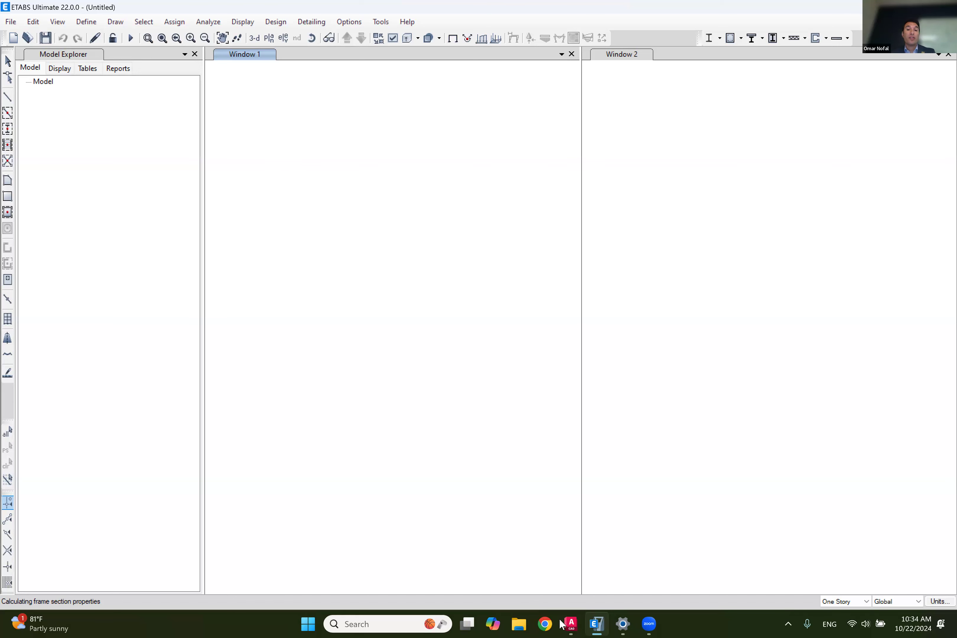
mouse_move(570, 624)
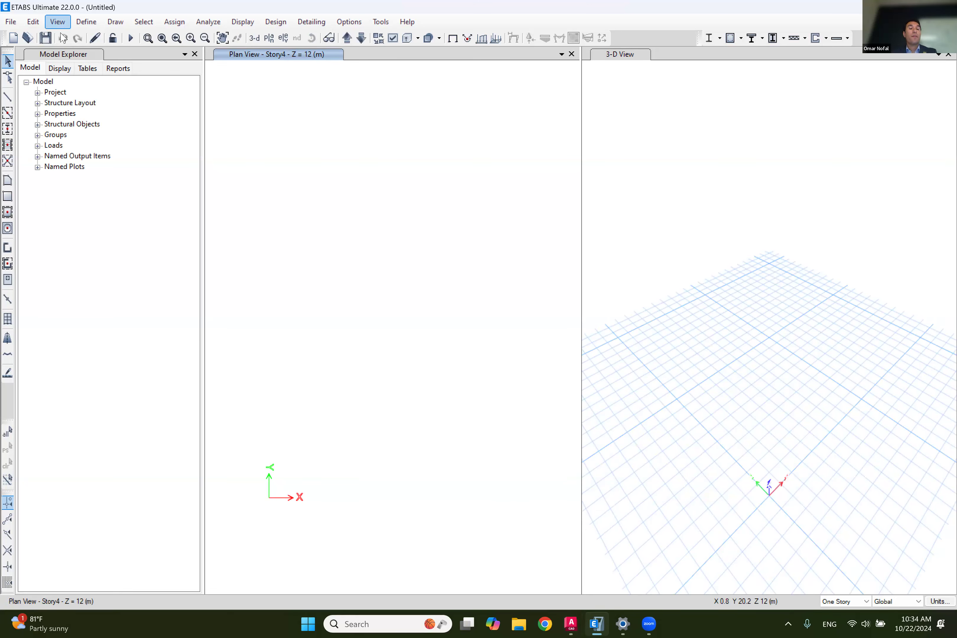
Step: Start an architectural plan import and choose the Floor Plan Project DWG file from the Class Project folder
click(12, 22)
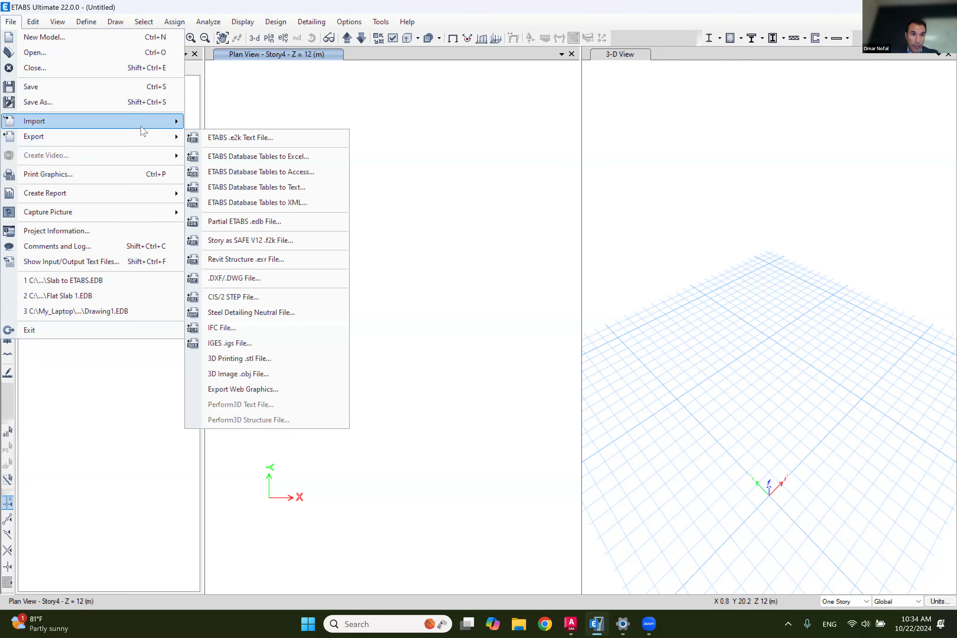
mouse_move(134, 121)
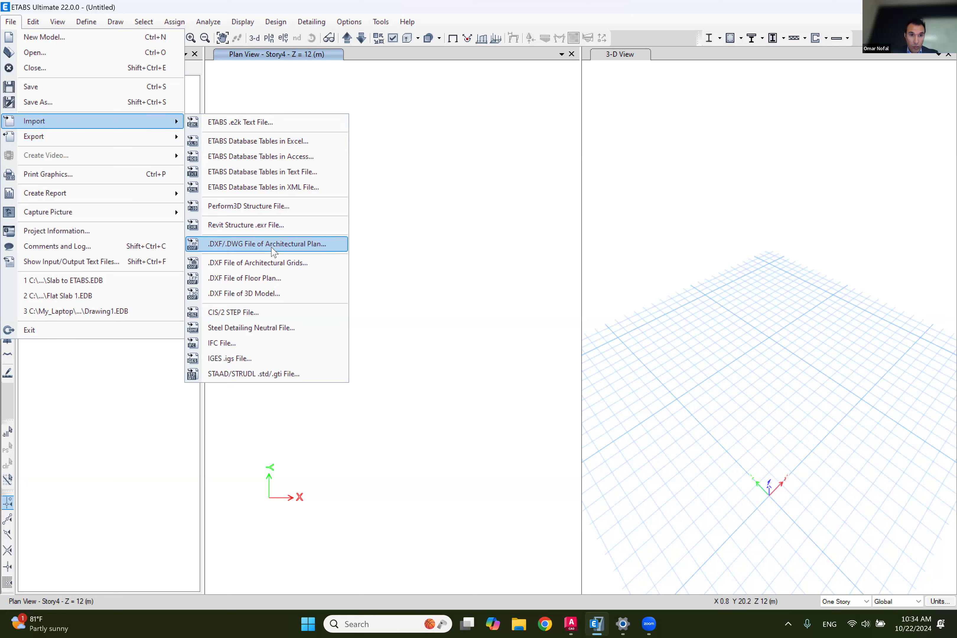
click(312, 244)
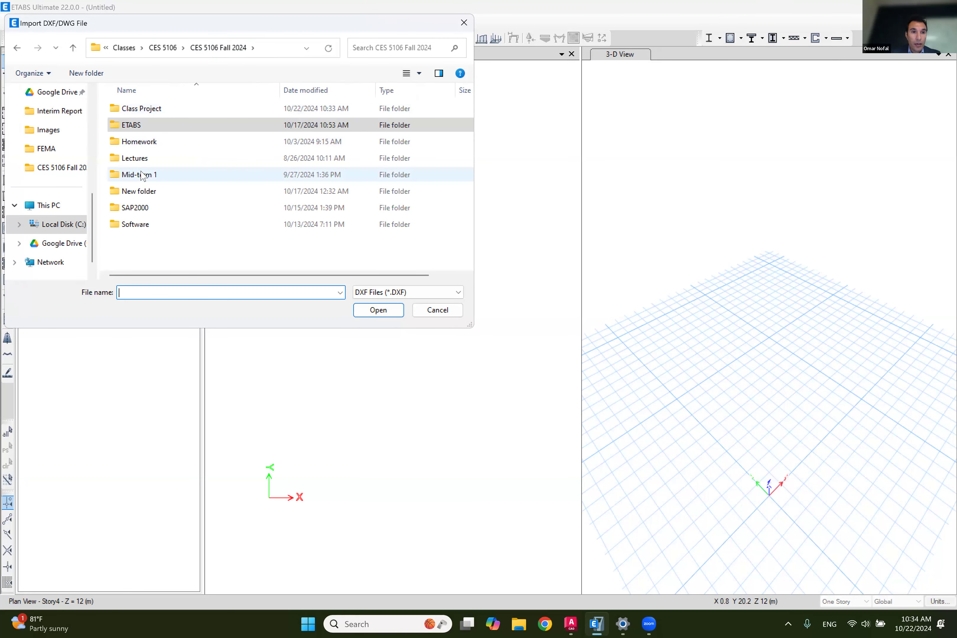
double_click(148, 108)
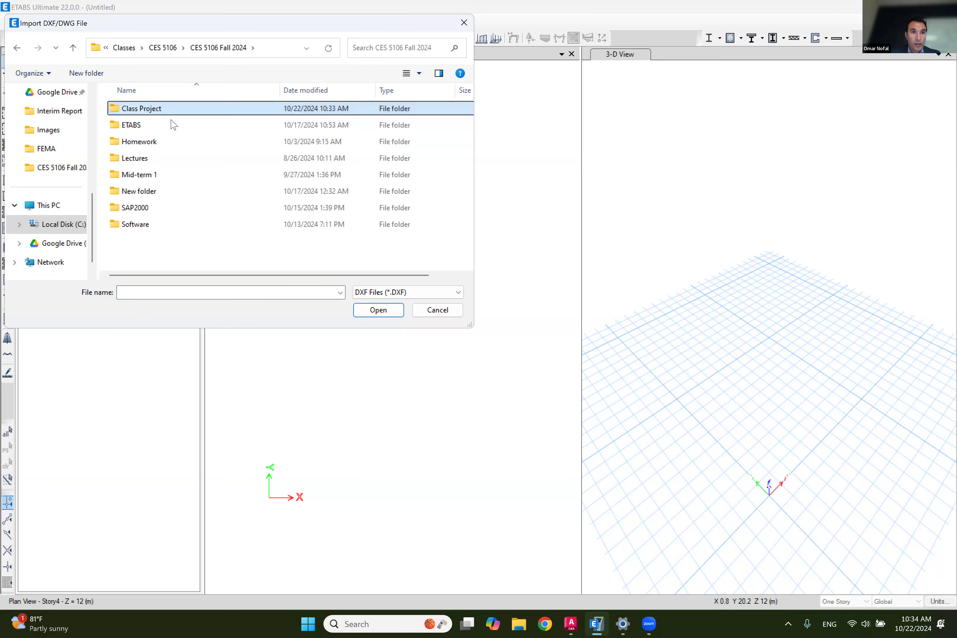
click(425, 292)
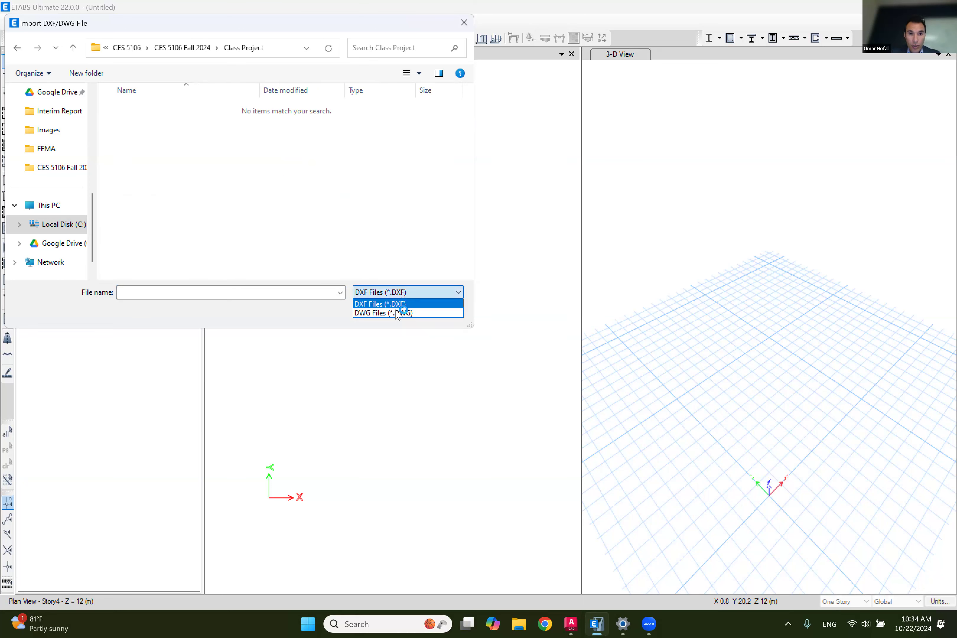
click(401, 314)
click(171, 108)
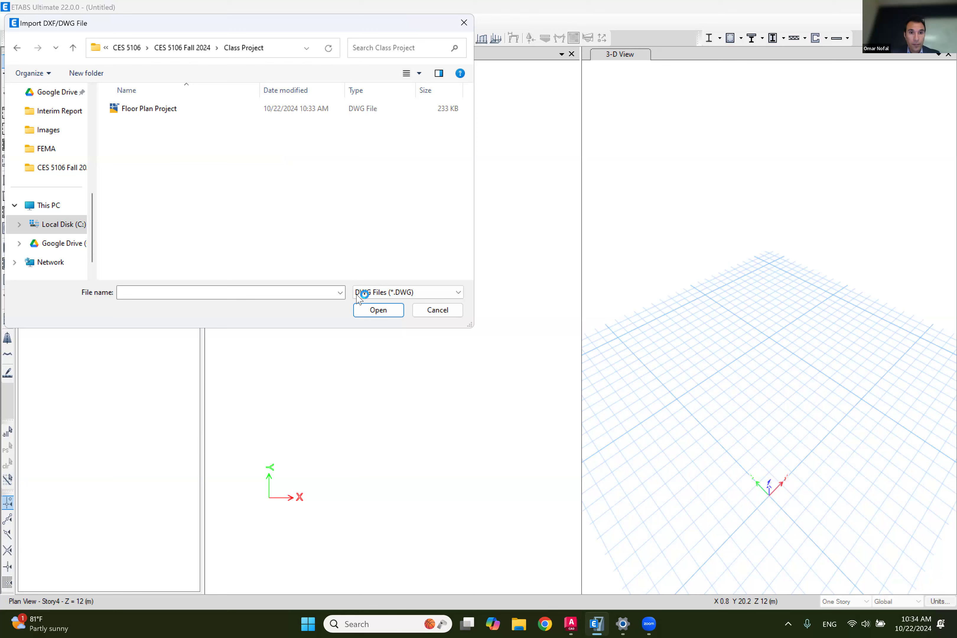
click(376, 309)
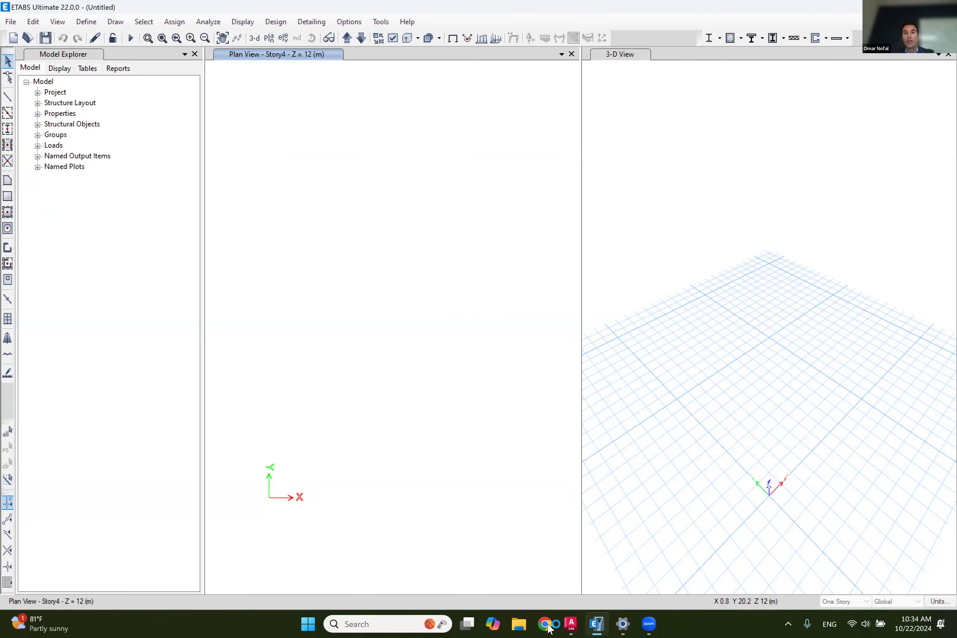
Step: Try to import the architectural plan with the CAD drawing units set to m and Story1 as the story
click(583, 214)
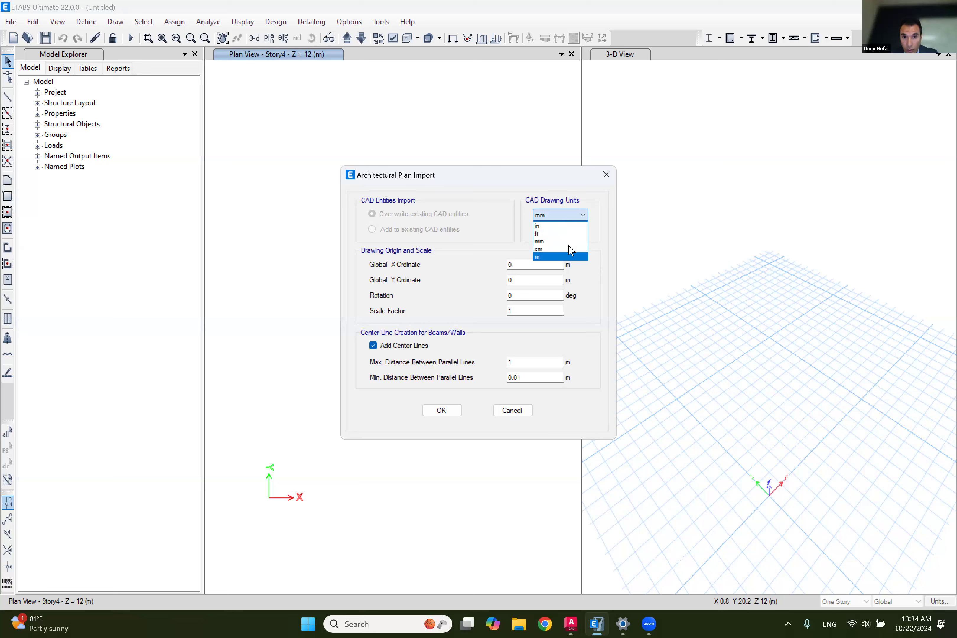
click(556, 257)
click(576, 234)
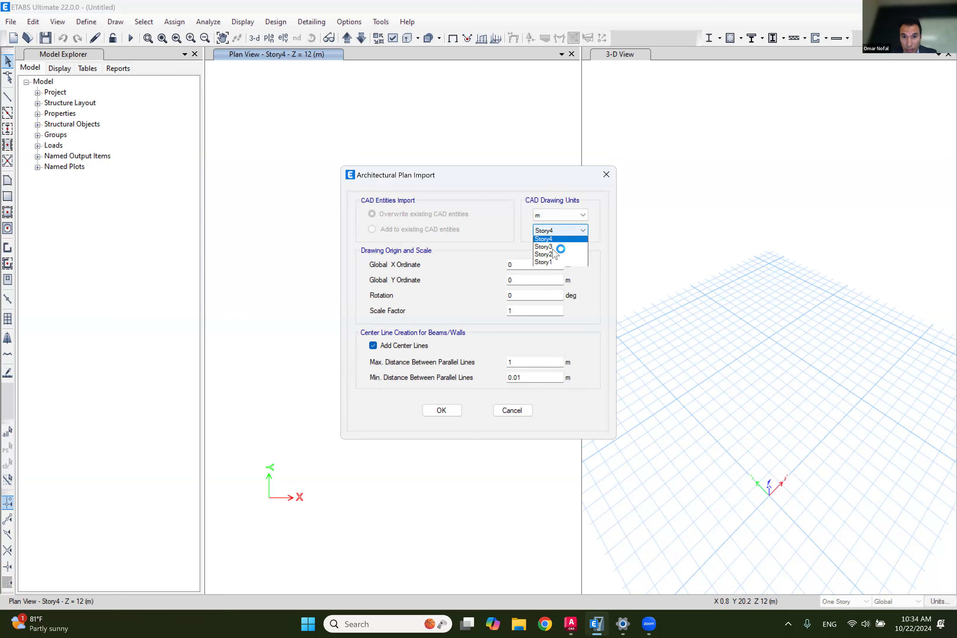
click(556, 266)
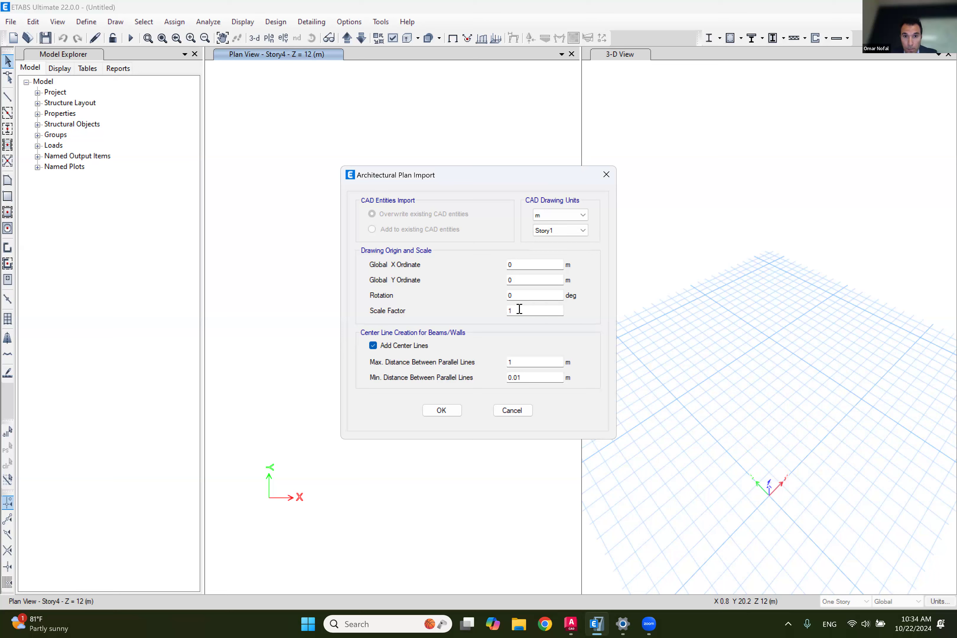
click(454, 411)
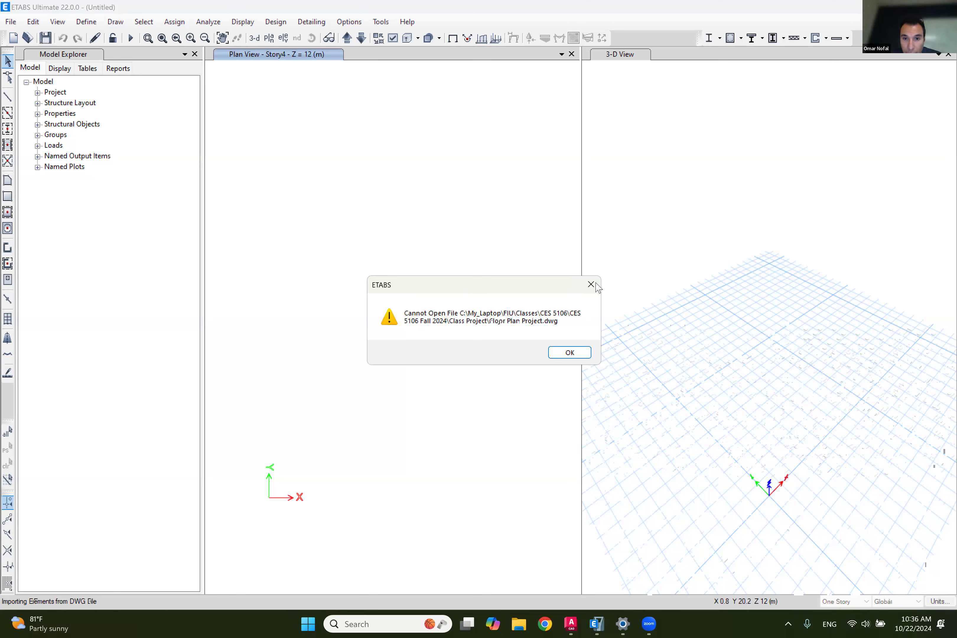
click(592, 284)
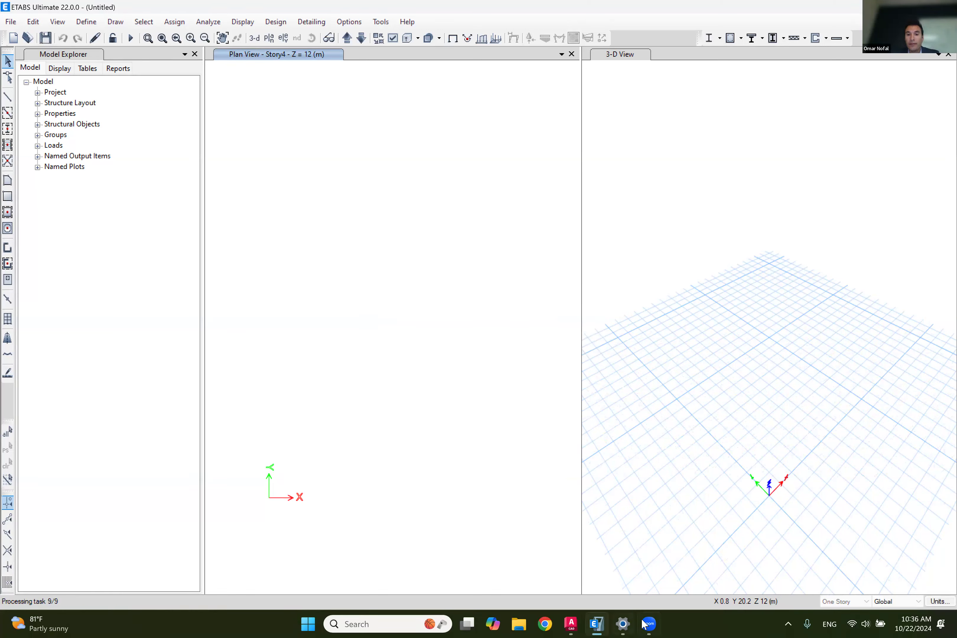
Step: Switch to AutoCAD, close the Floor Plan Project drawing, and return to ETABS
click(570, 624)
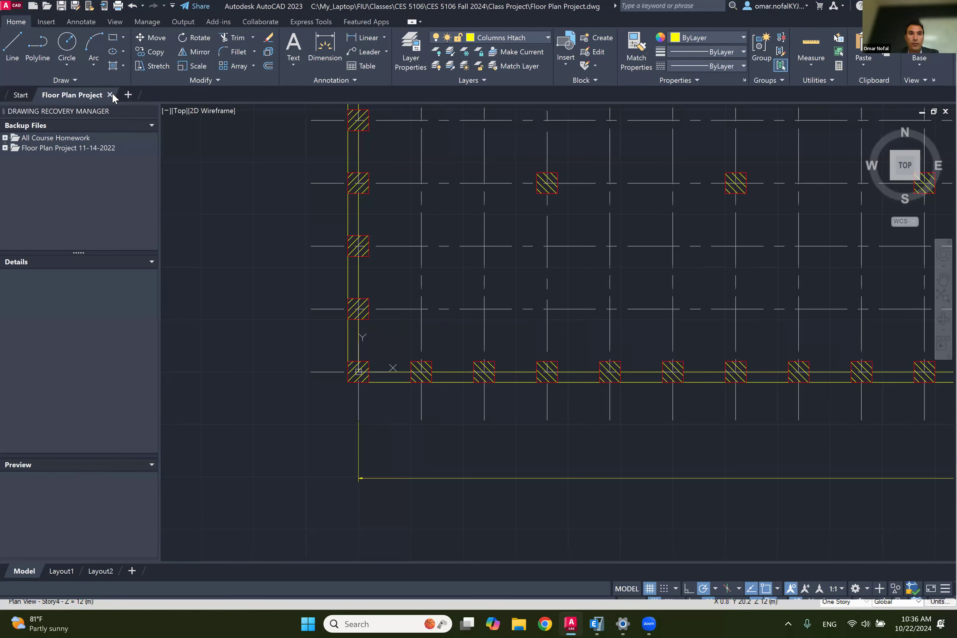
click(111, 94)
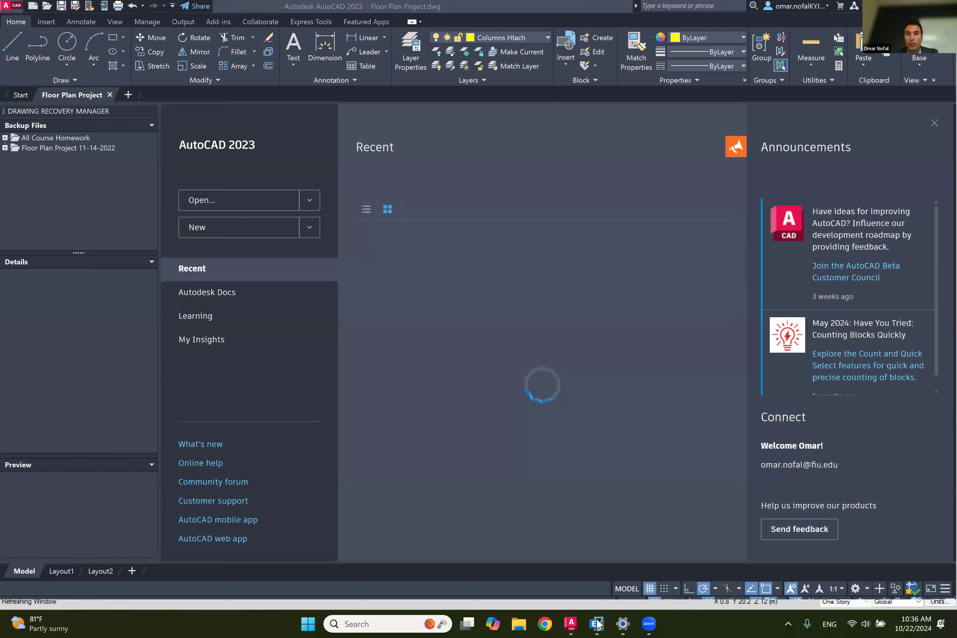
click(597, 624)
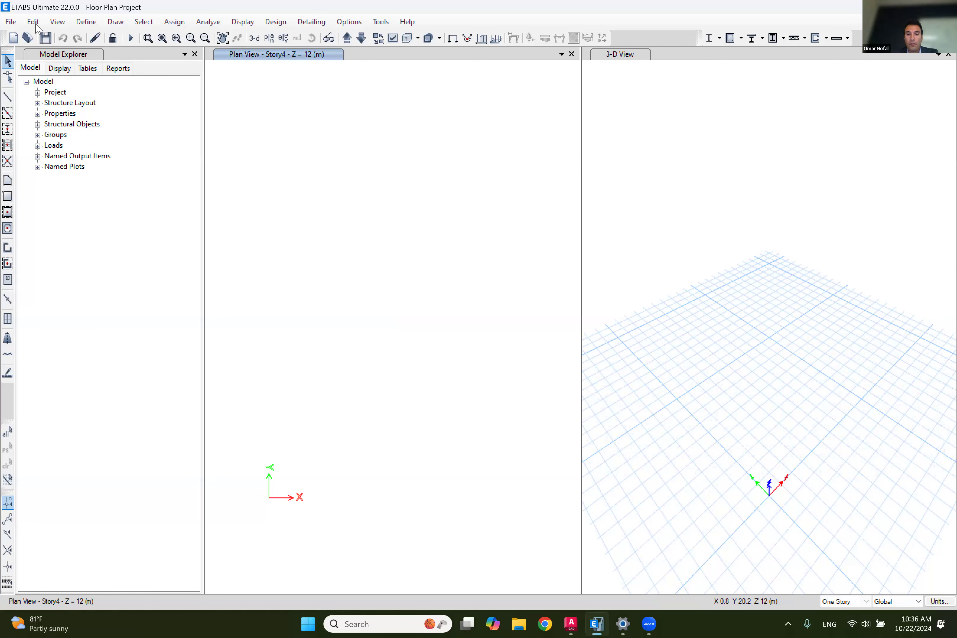
Step: Repeat the architectural plan import with the Floor Plan Project DWG file, accepting the current import settings
click(10, 21)
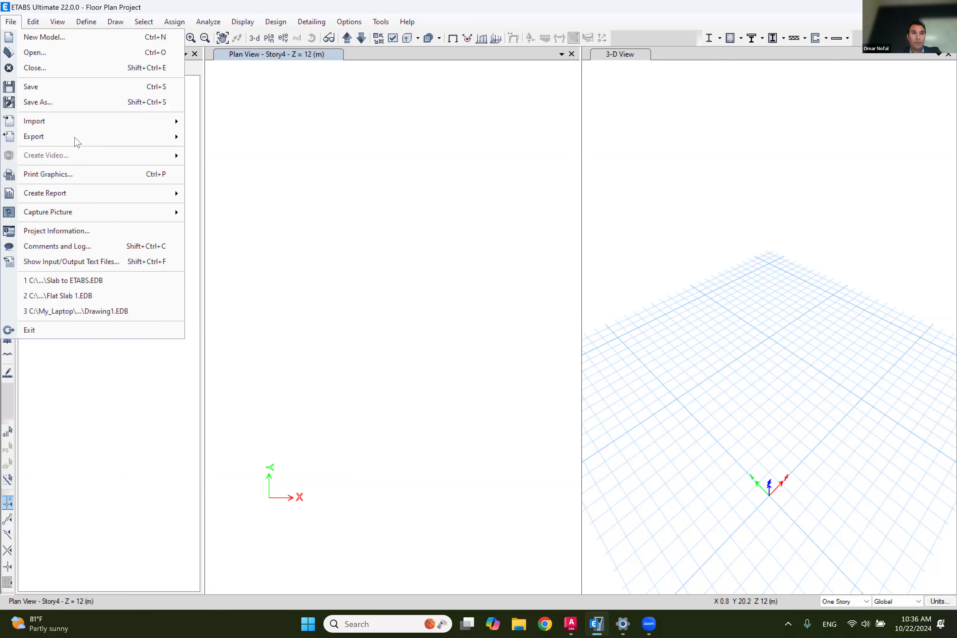
mouse_move(130, 121)
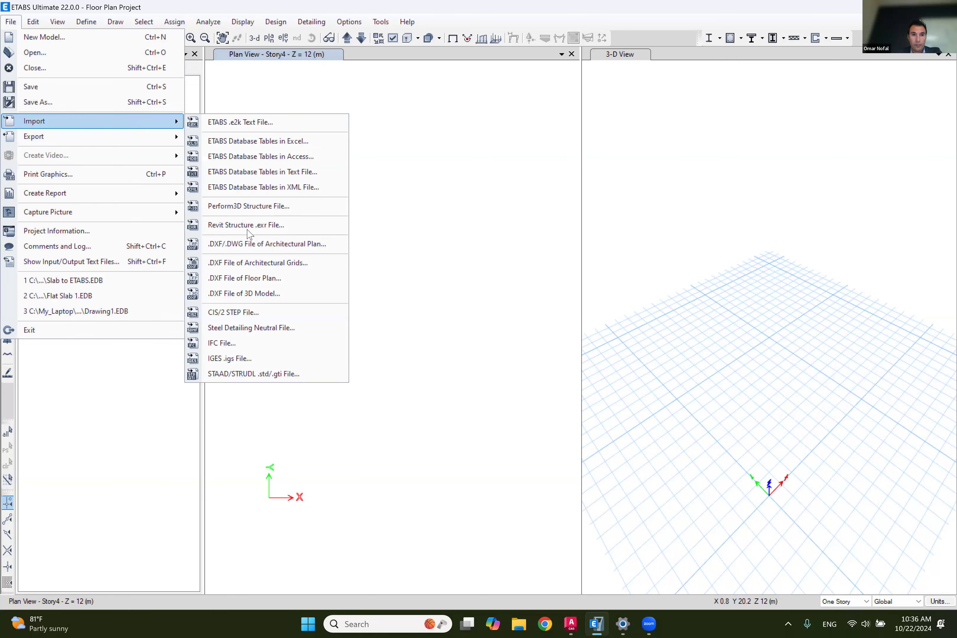
click(251, 244)
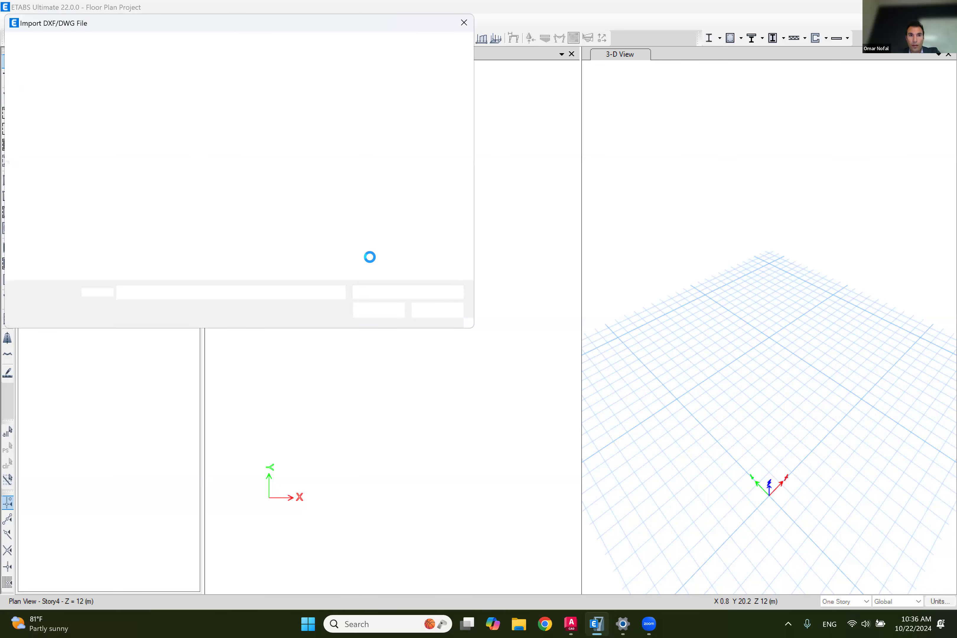
click(191, 109)
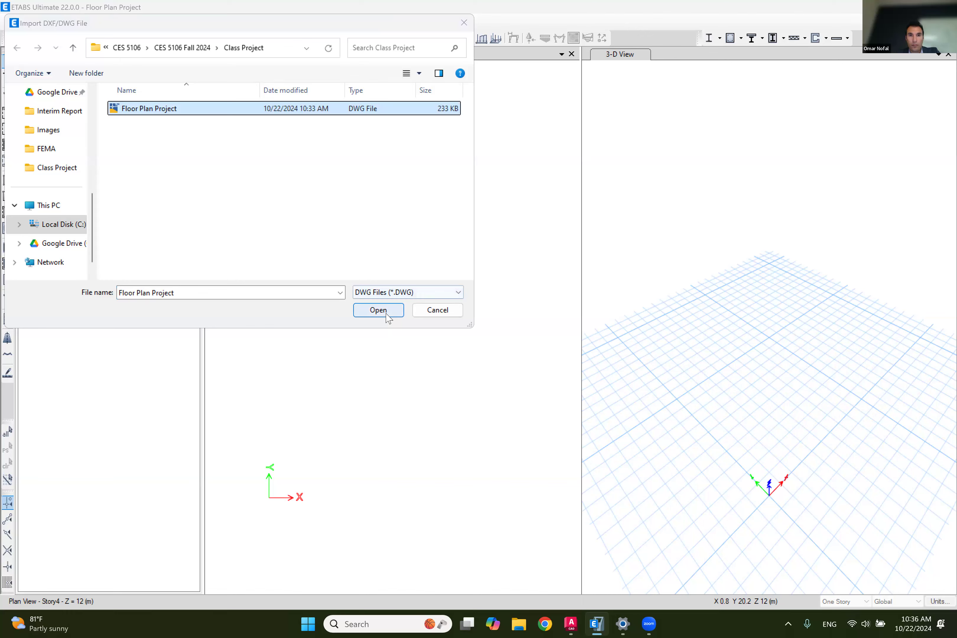
click(386, 314)
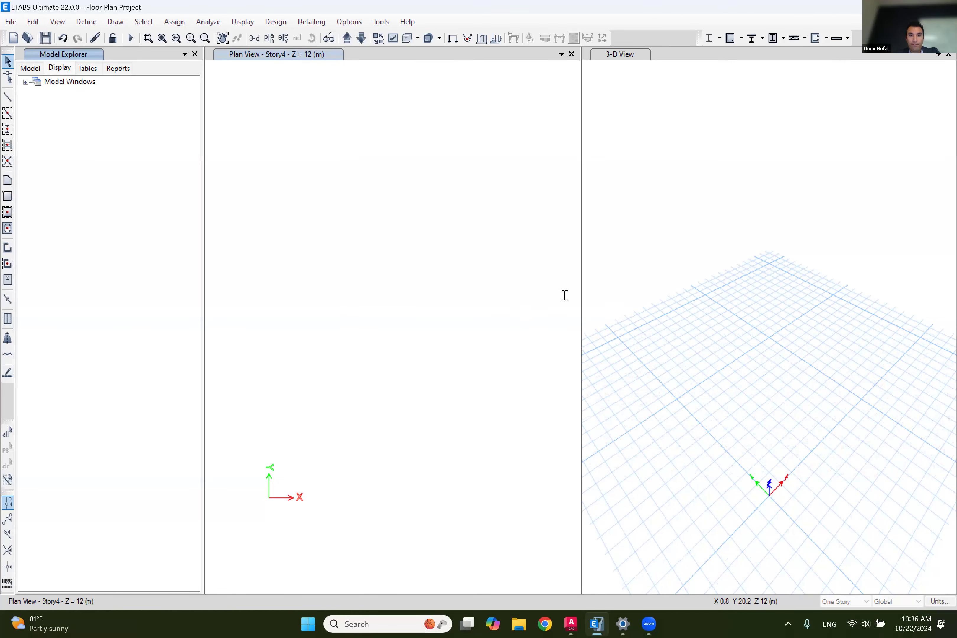
click(442, 410)
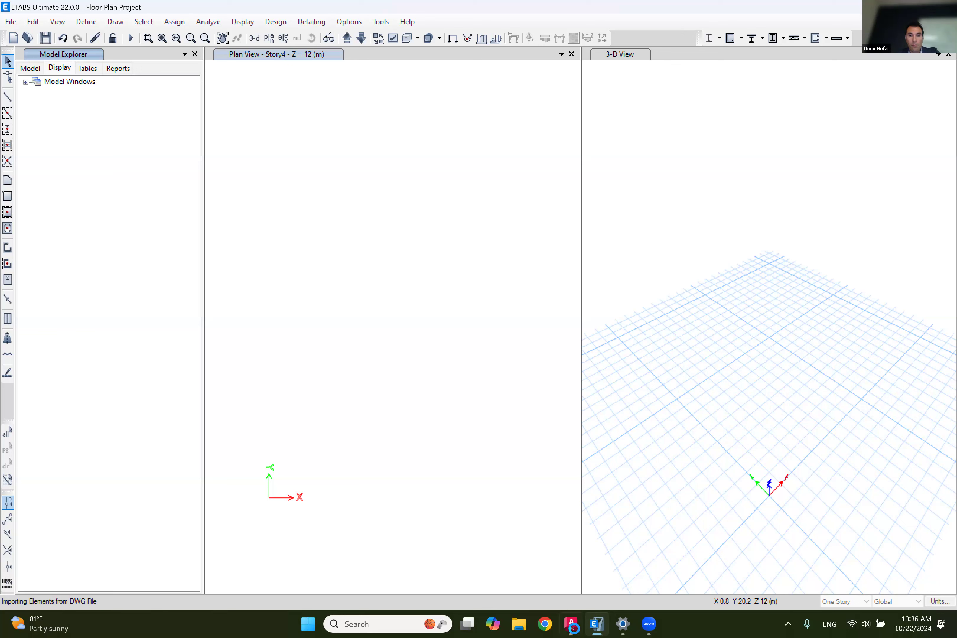
Step: Try to open the Floor Plan Project 11-14-2022 drawing from the recently used files
click(571, 624)
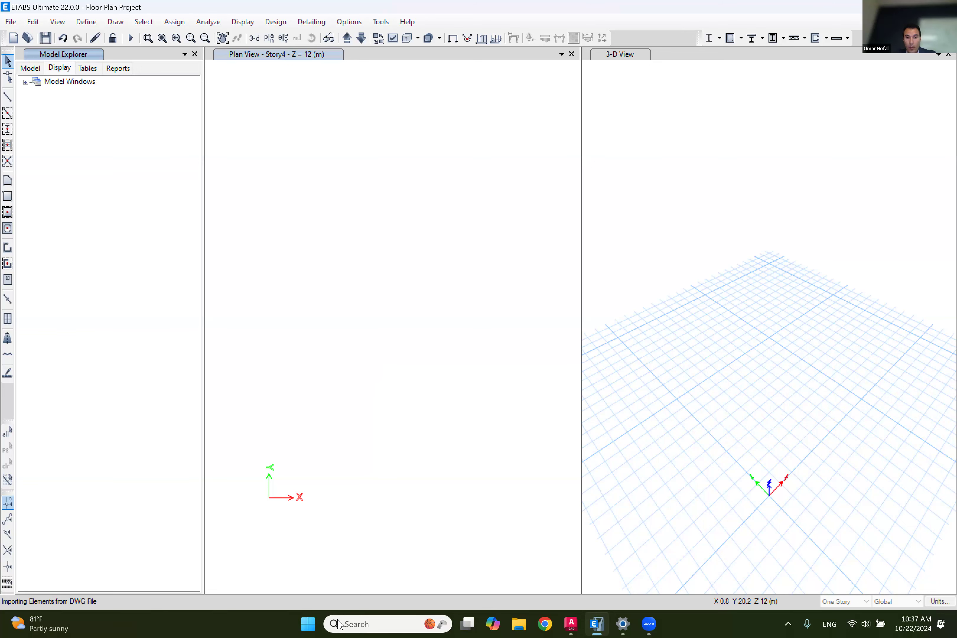
click(309, 624)
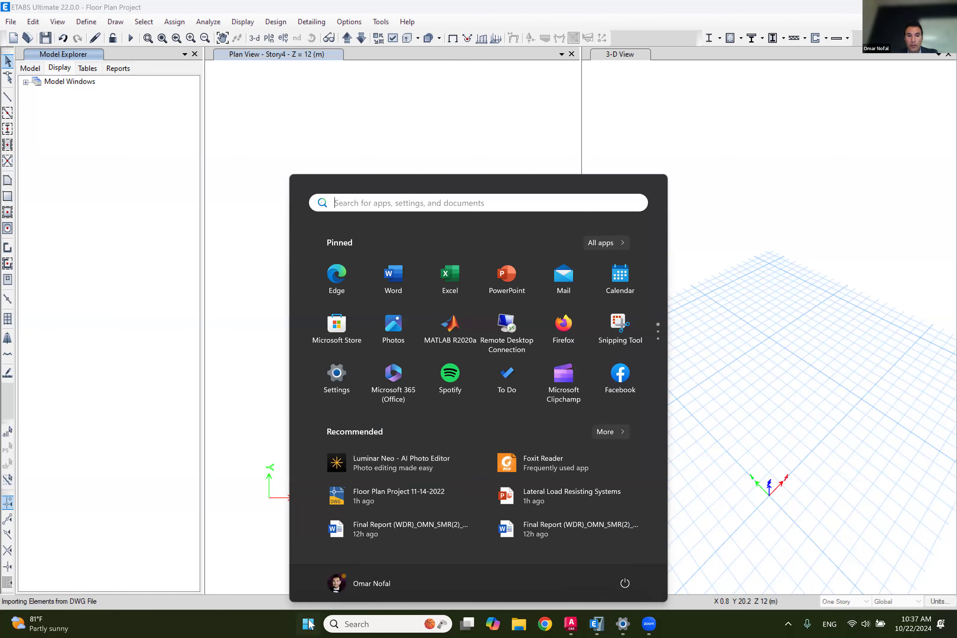
click(310, 624)
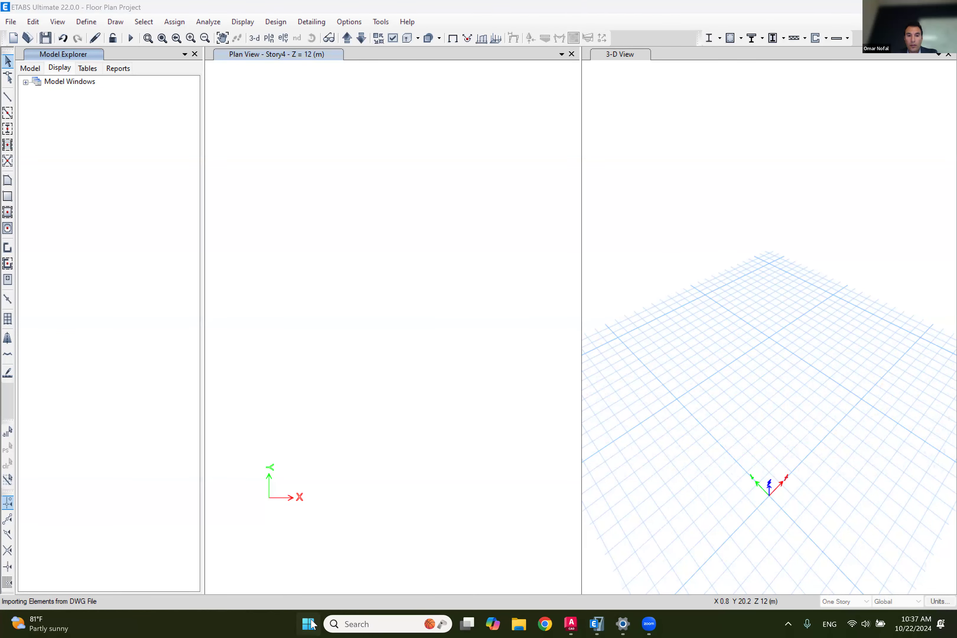
key(super)
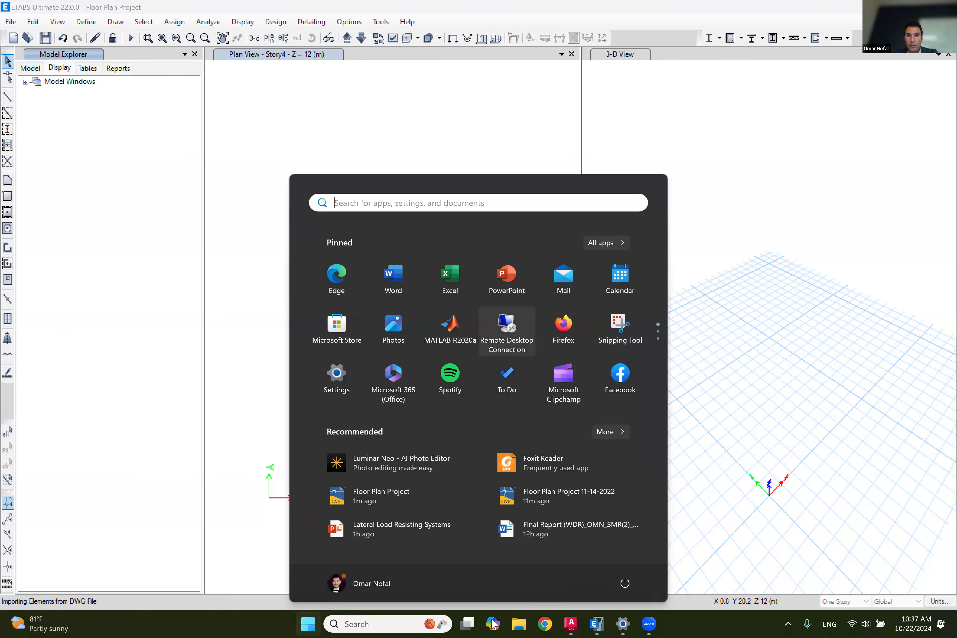
click(614, 500)
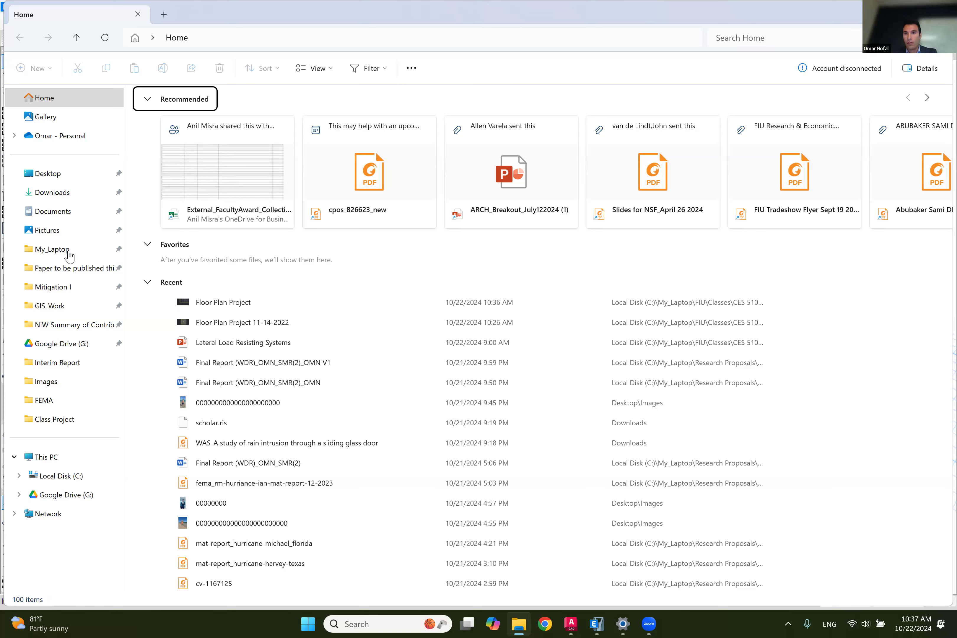
Step: Check the running import in ETABS, then open the CES 5106 Fall 2023 folder in File Explorer
click(596, 624)
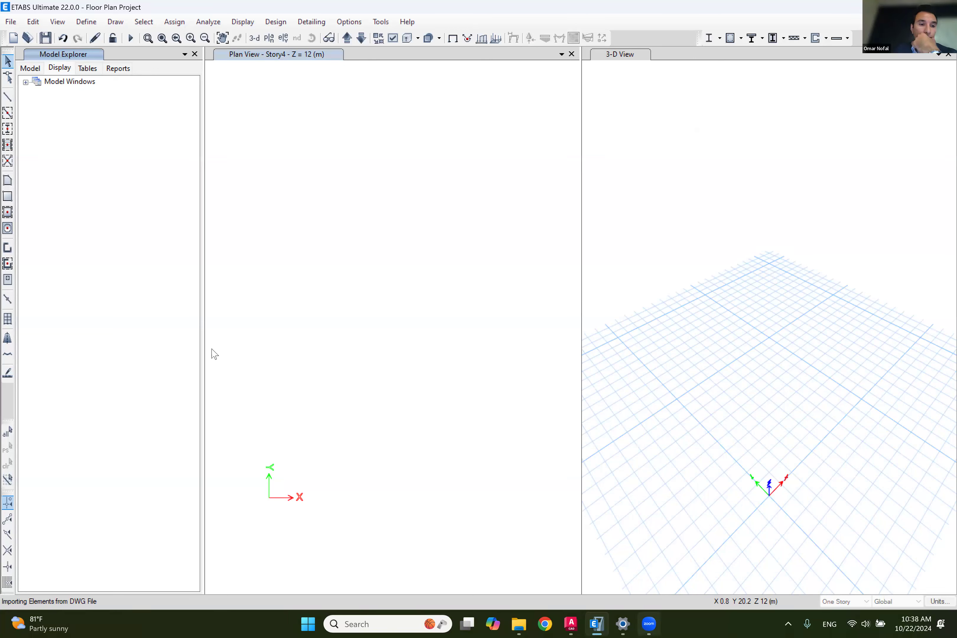
click(519, 624)
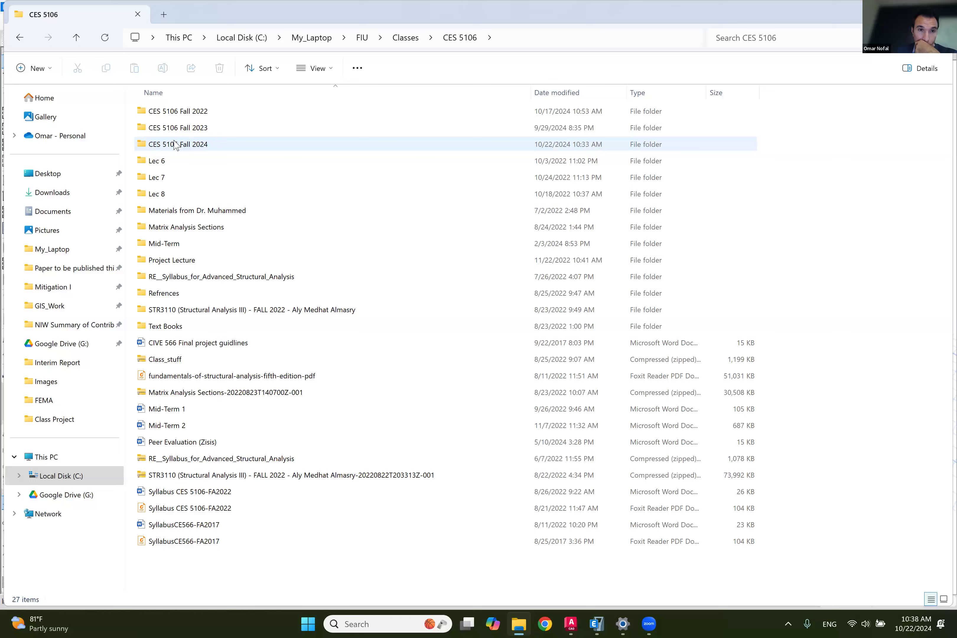
double_click(191, 129)
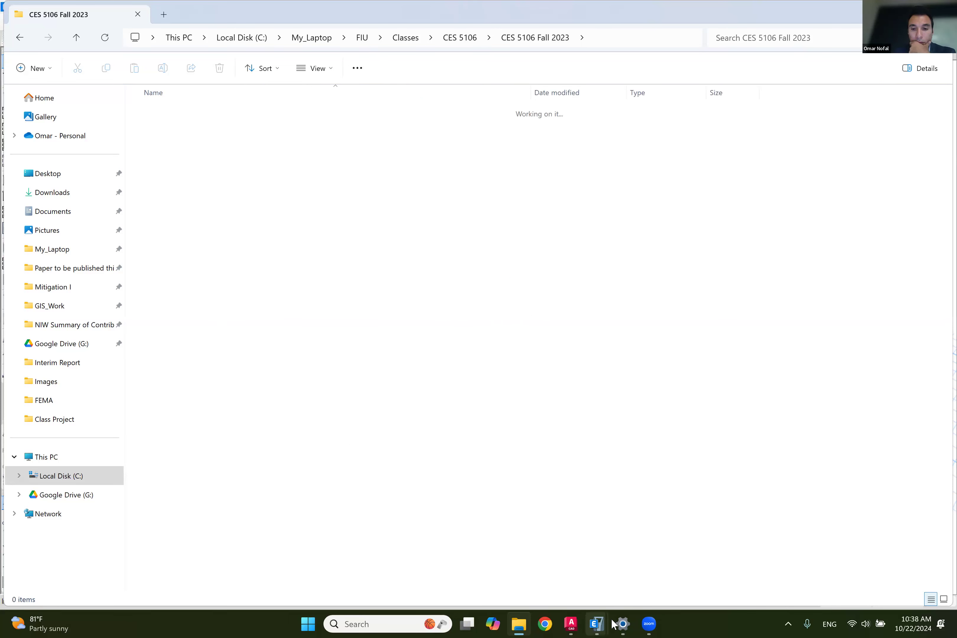
Step: Return to ETABS, dismiss the file-open warning, and check whether the drawing has opened in AutoCAD
key(alt+Tab)
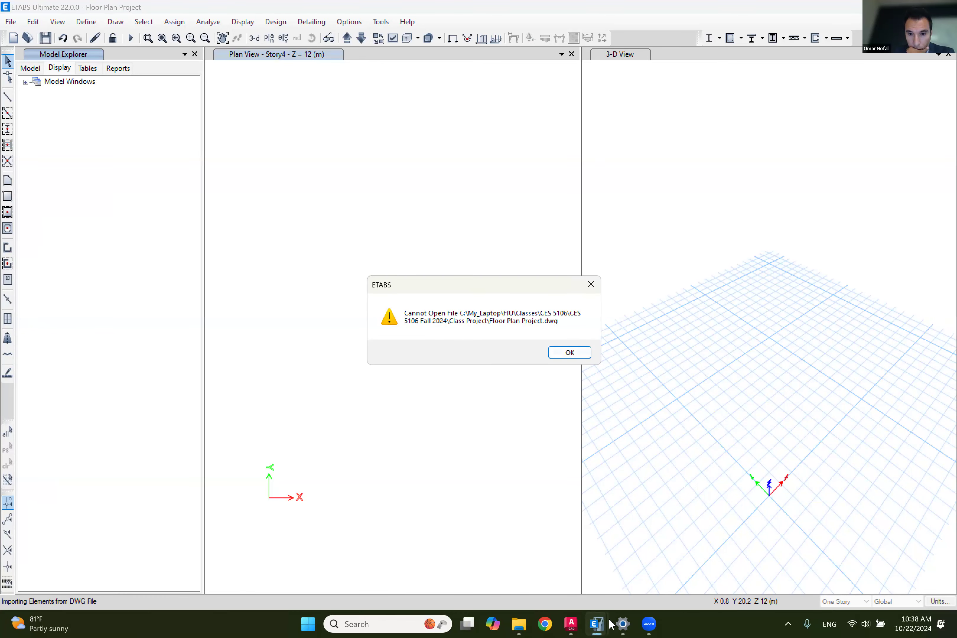
click(597, 623)
click(573, 623)
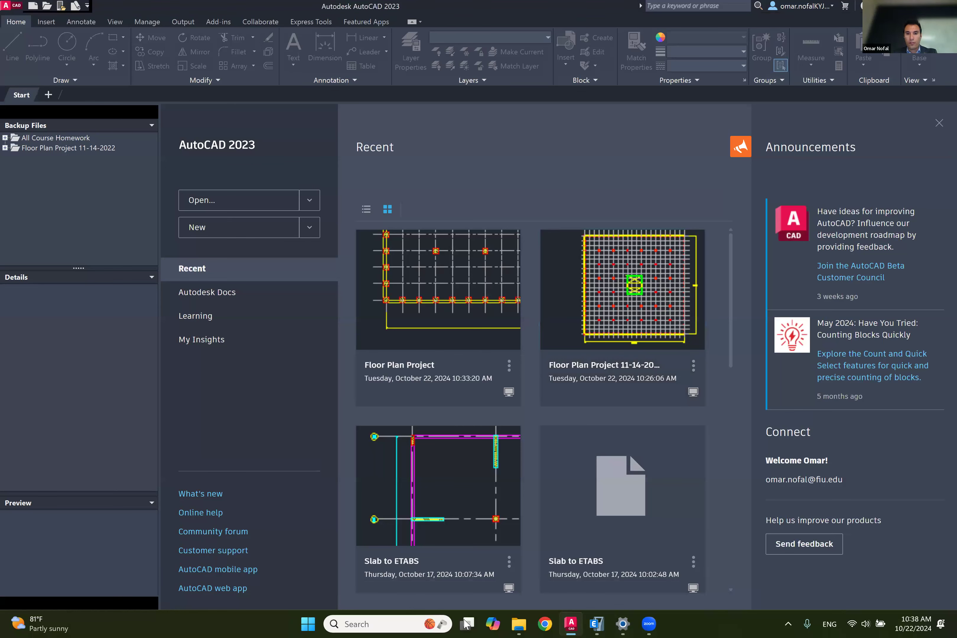
click(572, 623)
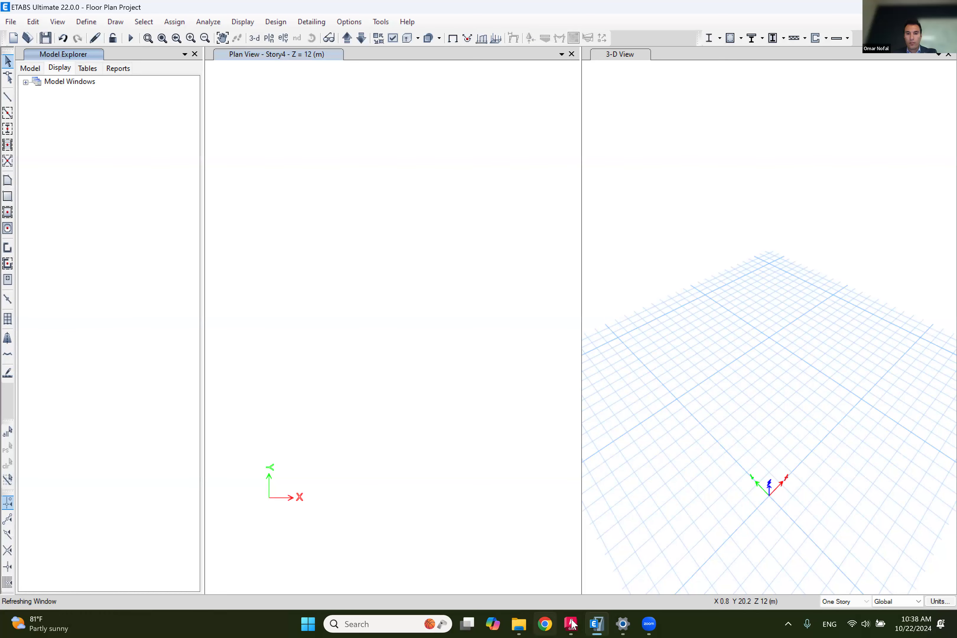
Step: In AutoCAD, save Floor Plan Project 11-14-2022 as an AutoCAD 2007/LT2007 DXF in the Class Project folder and close the drawing
key(alt+Tab)
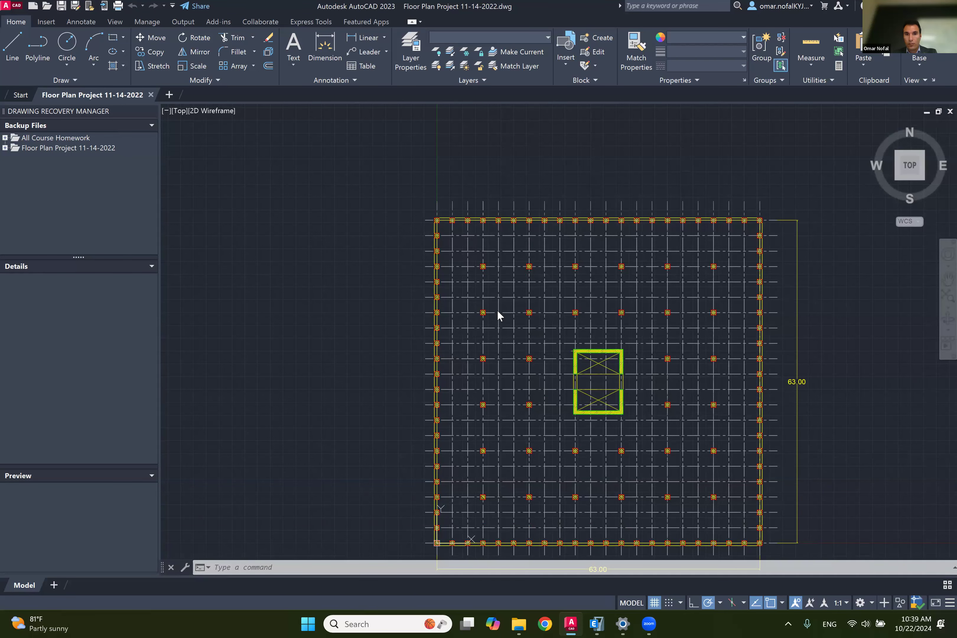
key(ctrl+shift+s)
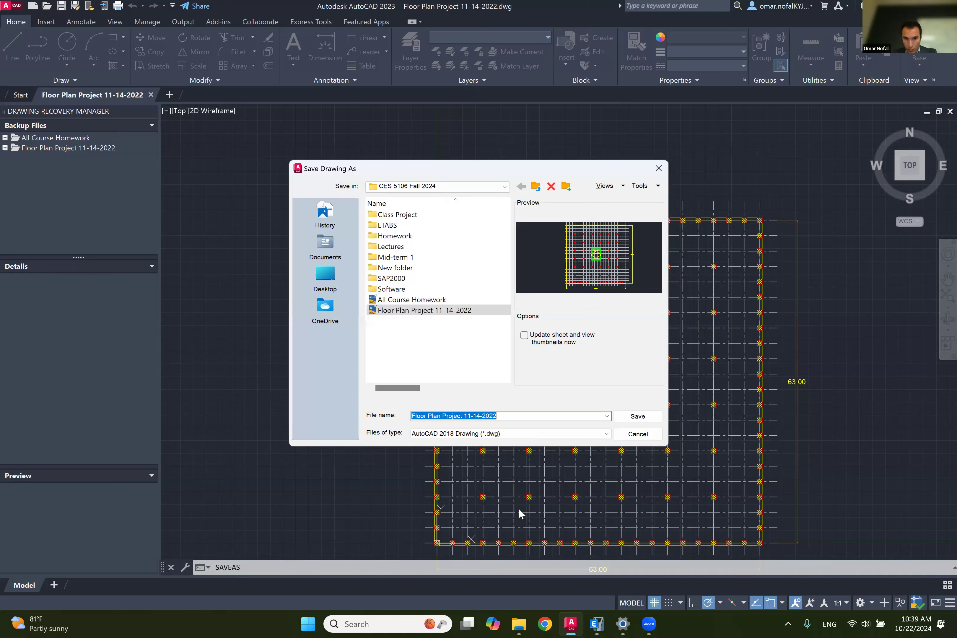
click(471, 433)
click(461, 530)
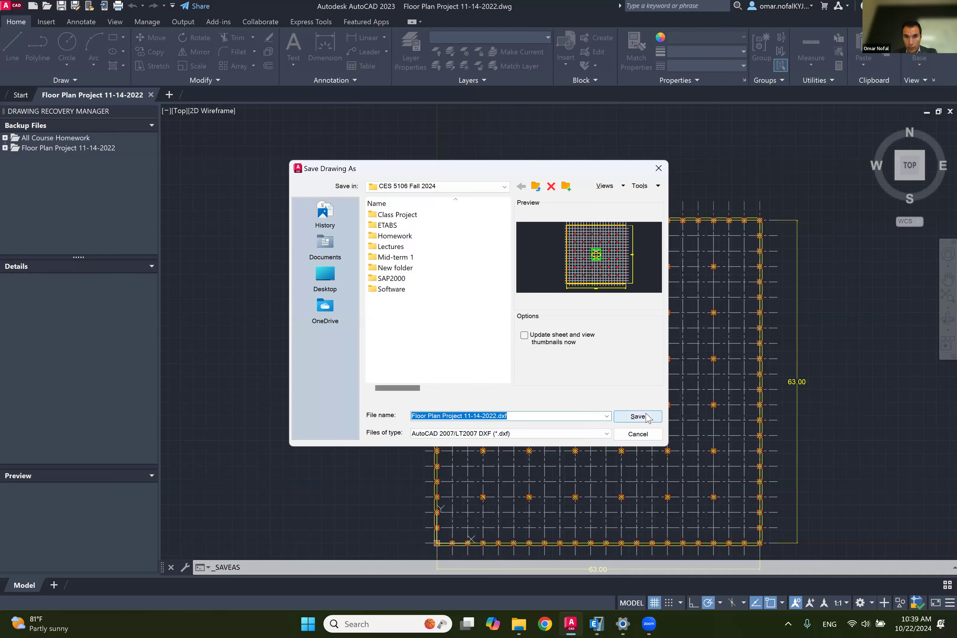
double_click(422, 214)
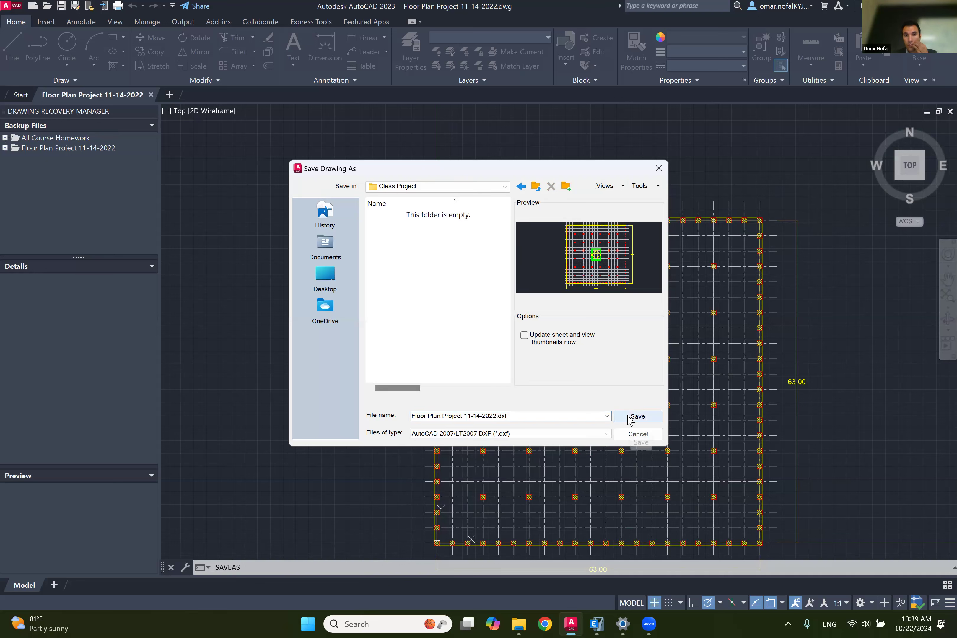
click(637, 417)
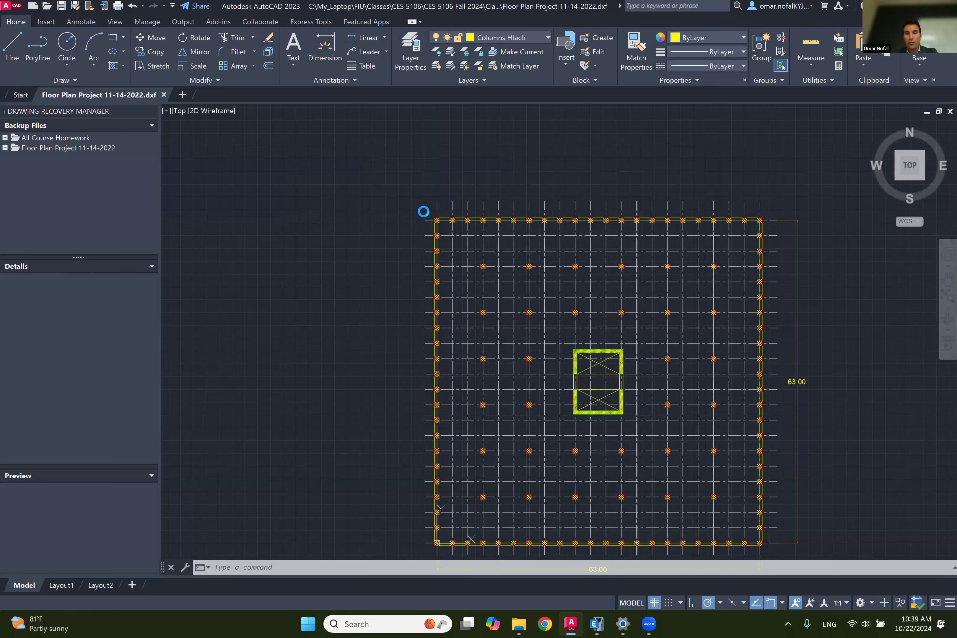
click(521, 343)
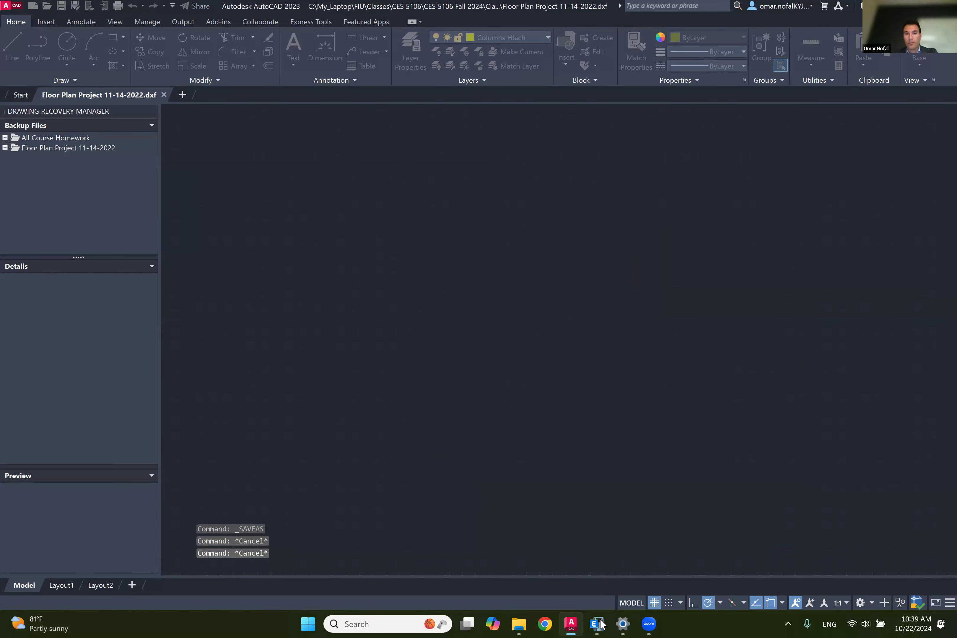
Step: In ETABS, import the Floor Plan Project 11-14-2022 DXF as an architectural plan with drawing units m and story Story1
key(alt+Tab)
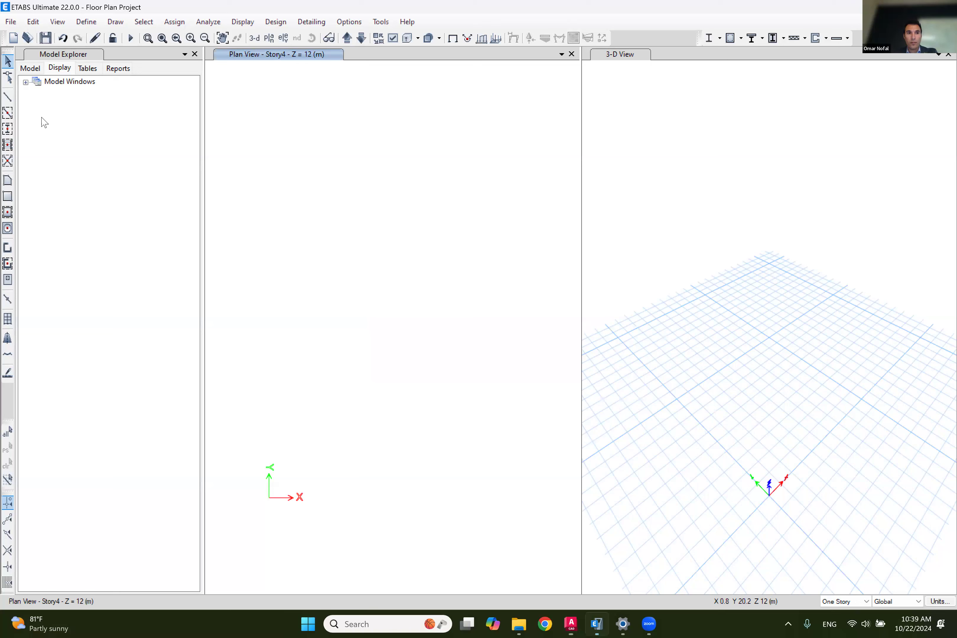
key(alt+f)
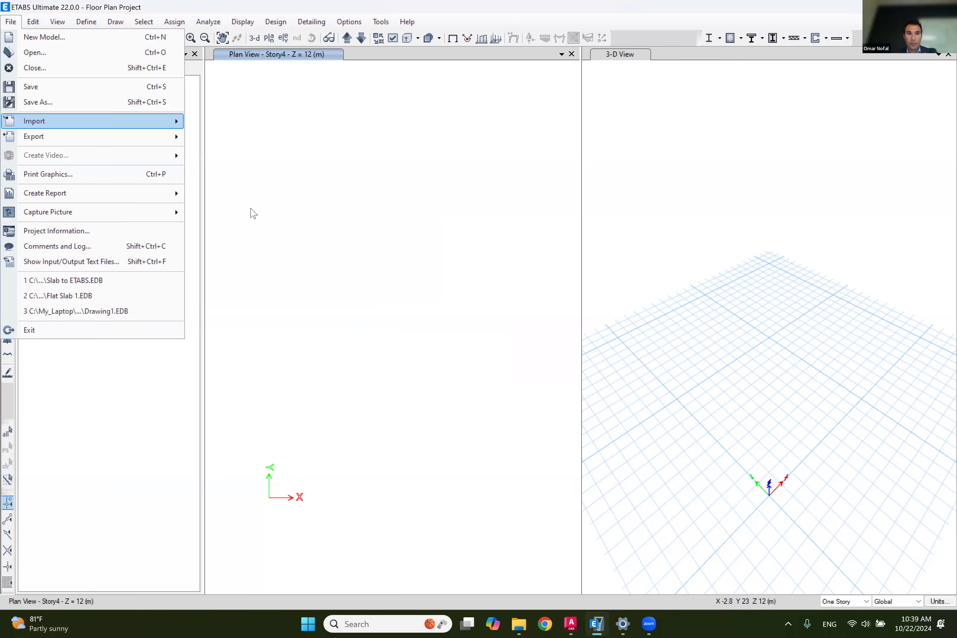
key(Right)
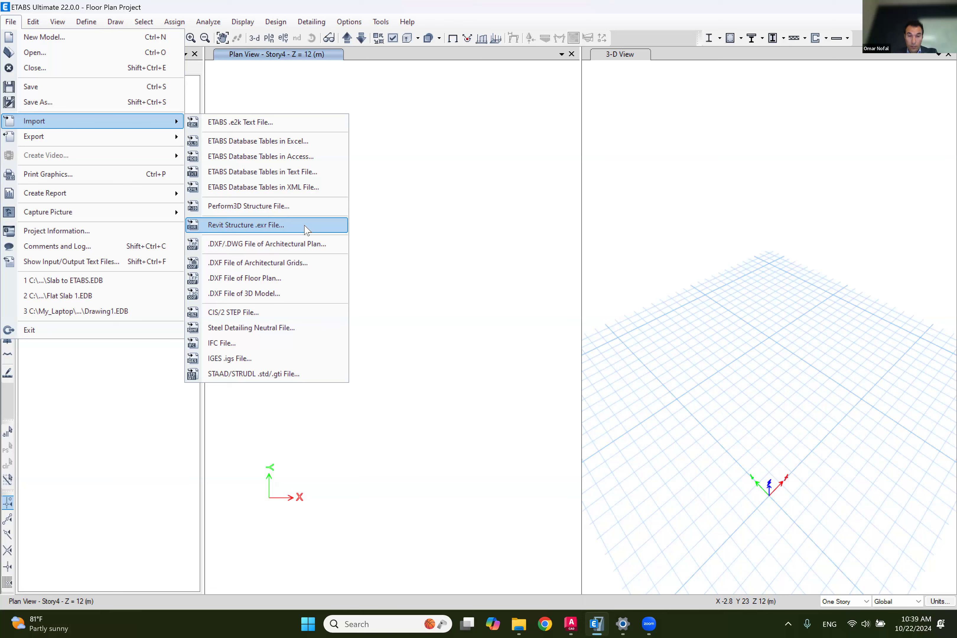
key(Escape)
key(Escape)
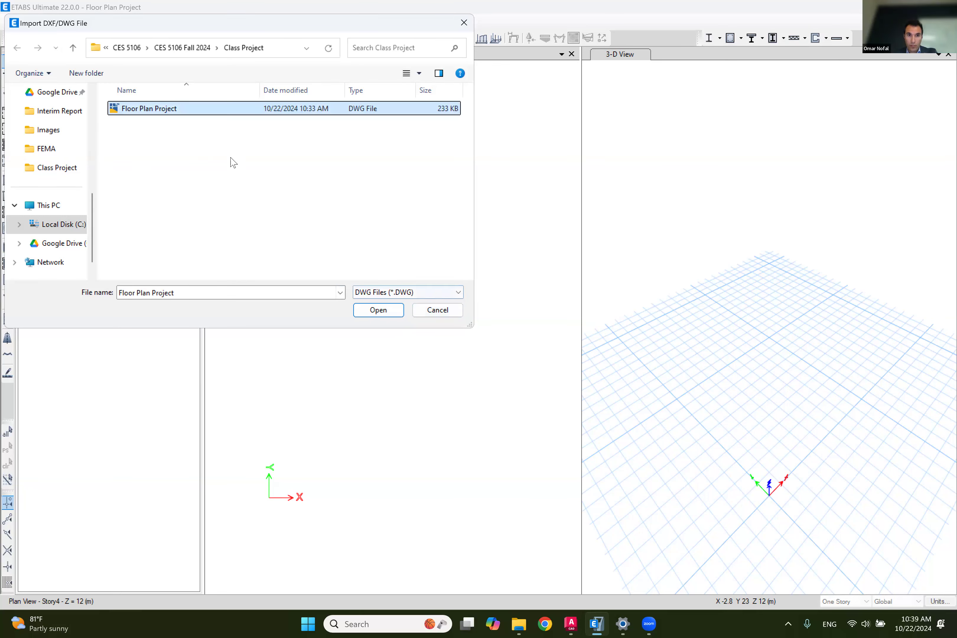
key(alt+Down)
key(Up)
key(Return)
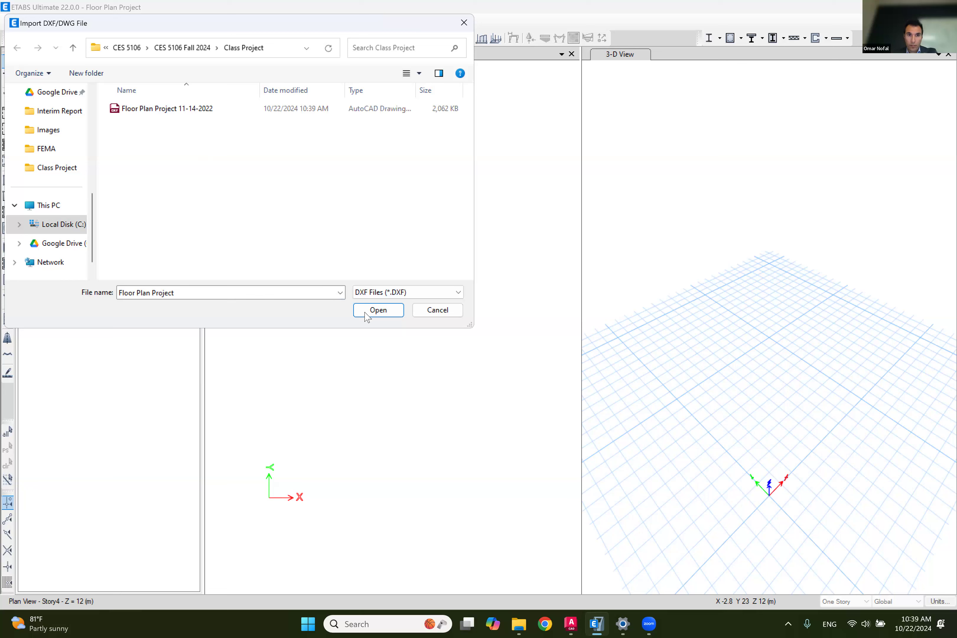
click(378, 311)
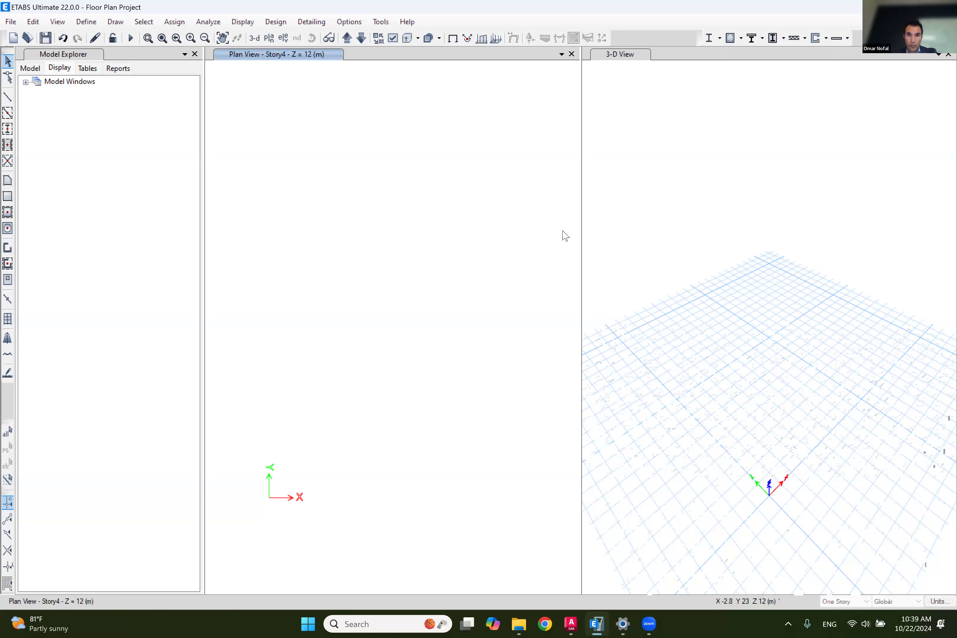
click(449, 413)
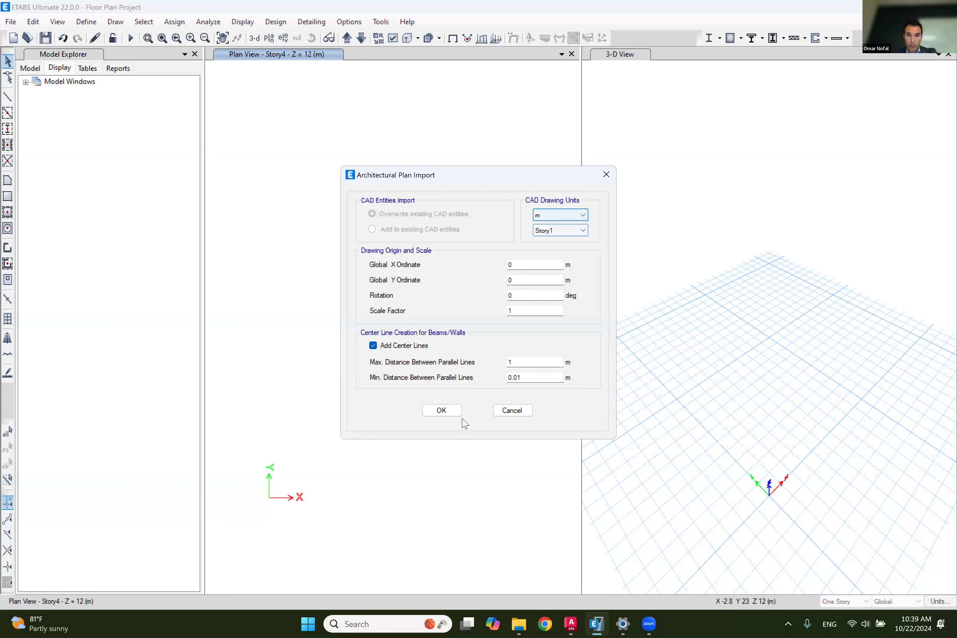
Step: Switch to File Explorer and open the Course Project folder inside CES 5106 Fall 2022
mouse_move(515, 623)
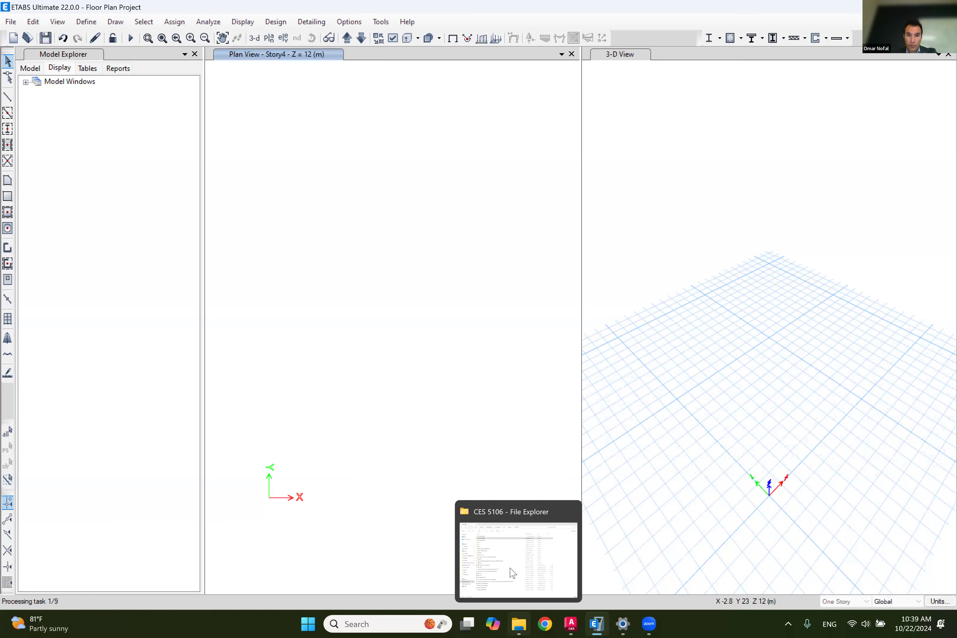
click(511, 555)
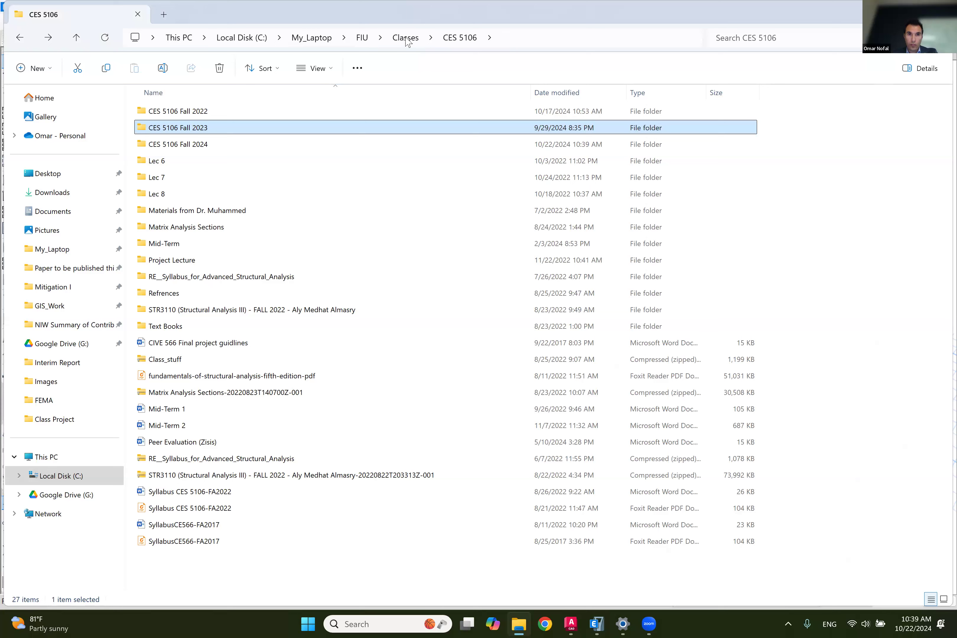
key(alt+Up)
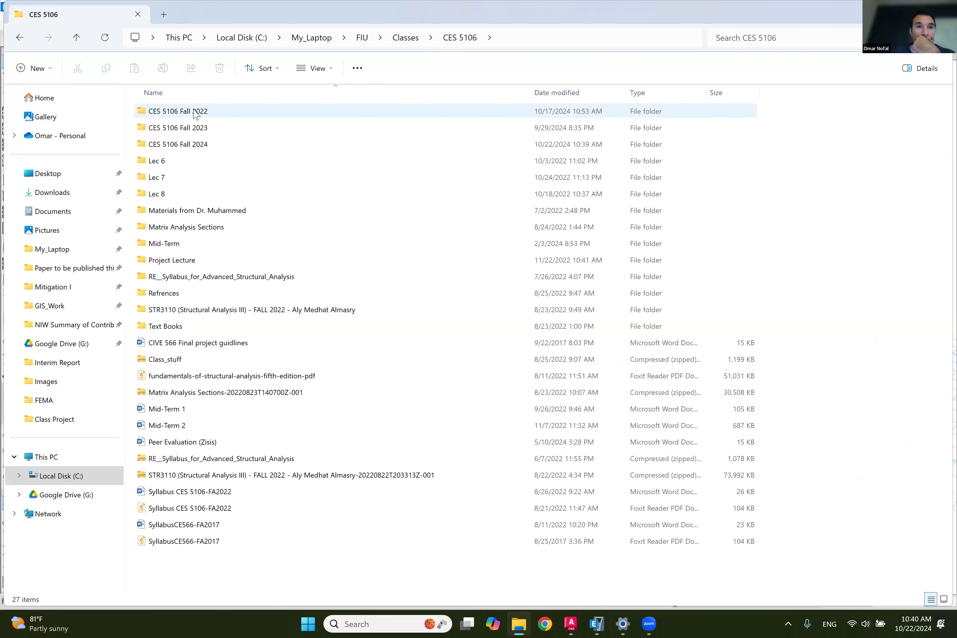
click(203, 116)
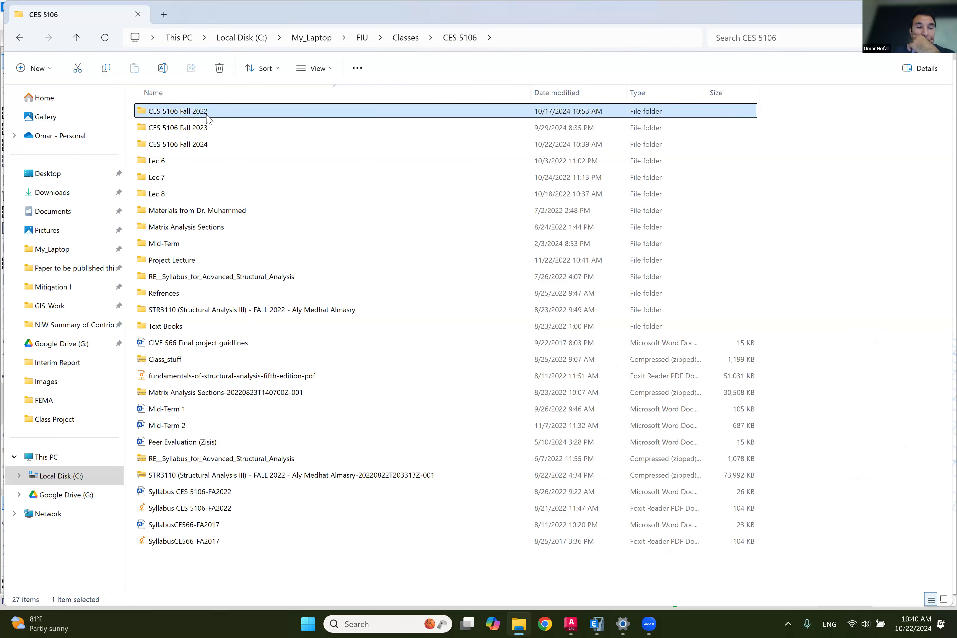
double_click(206, 116)
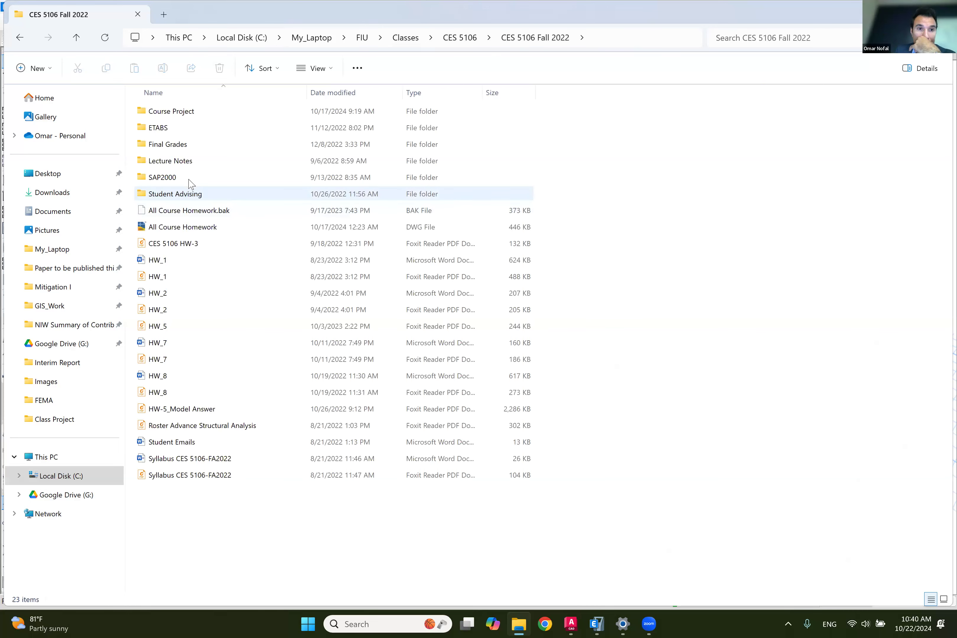
double_click(204, 111)
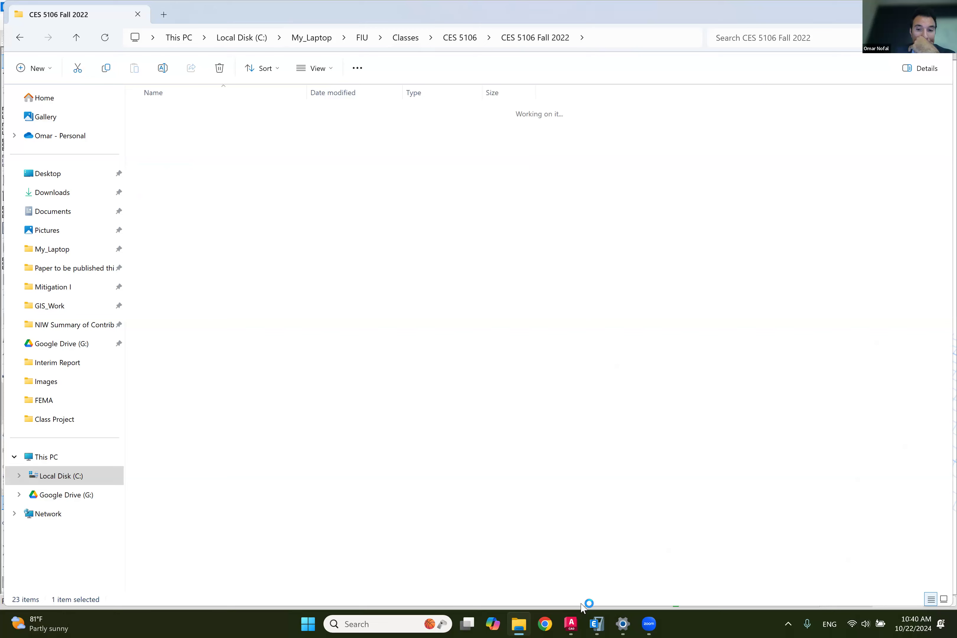
Step: Check the import progress in ETABS, then return to File Explorer and open the ETABS Models Steps folder
mouse_move(596, 622)
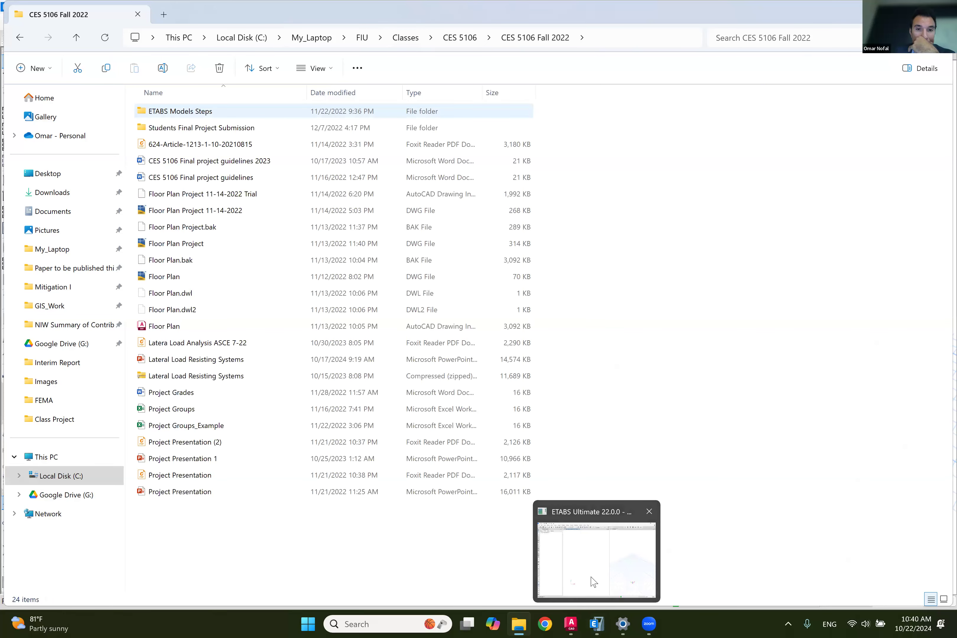
click(592, 581)
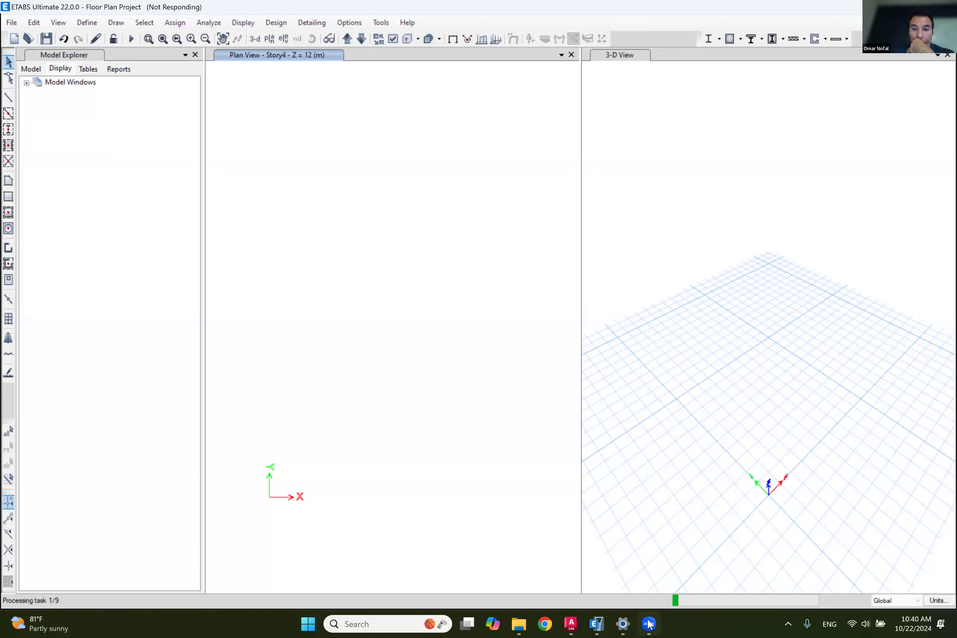
mouse_move(645, 623)
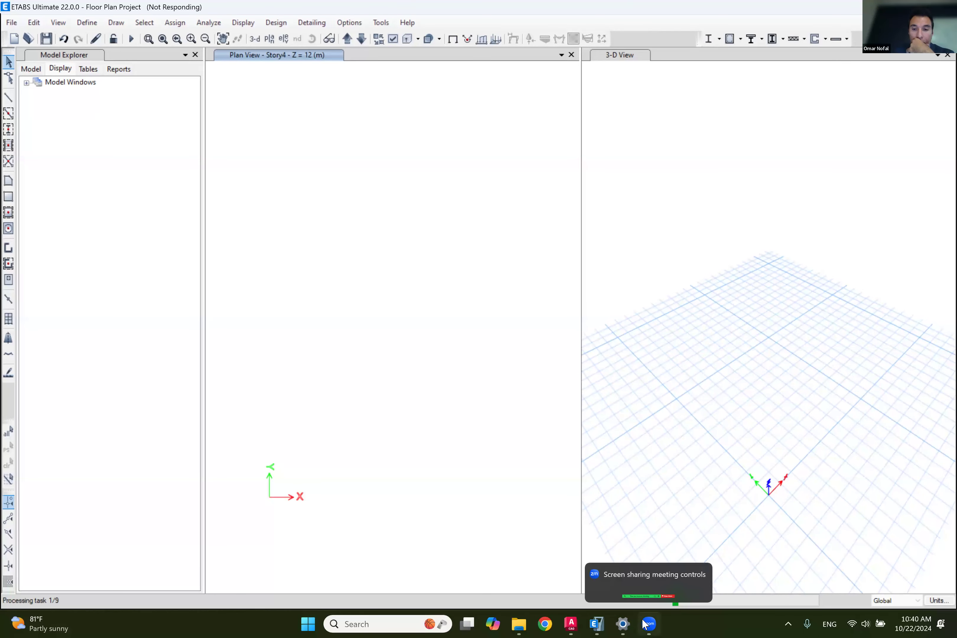
click(516, 624)
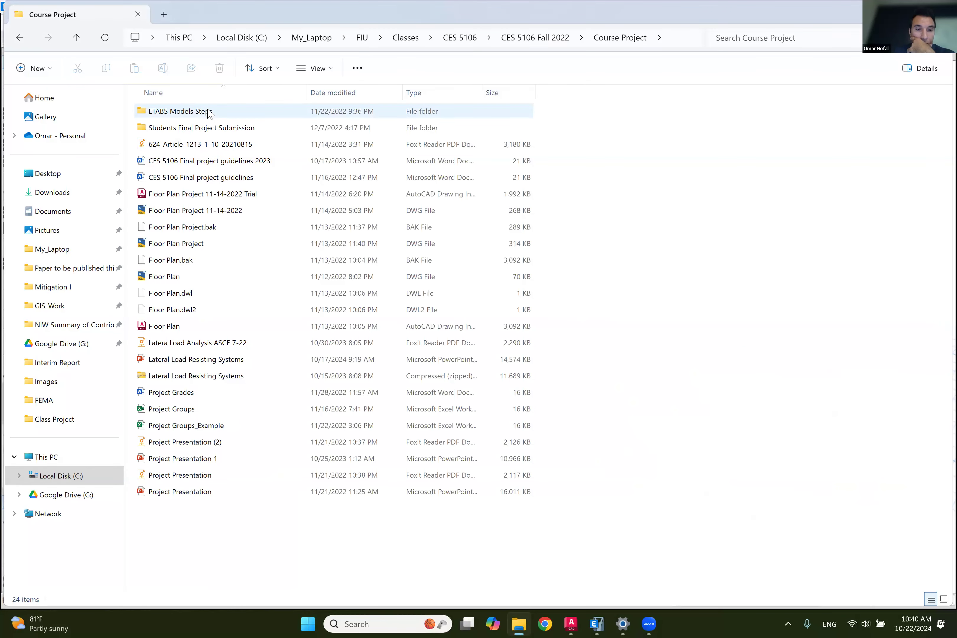
click(208, 112)
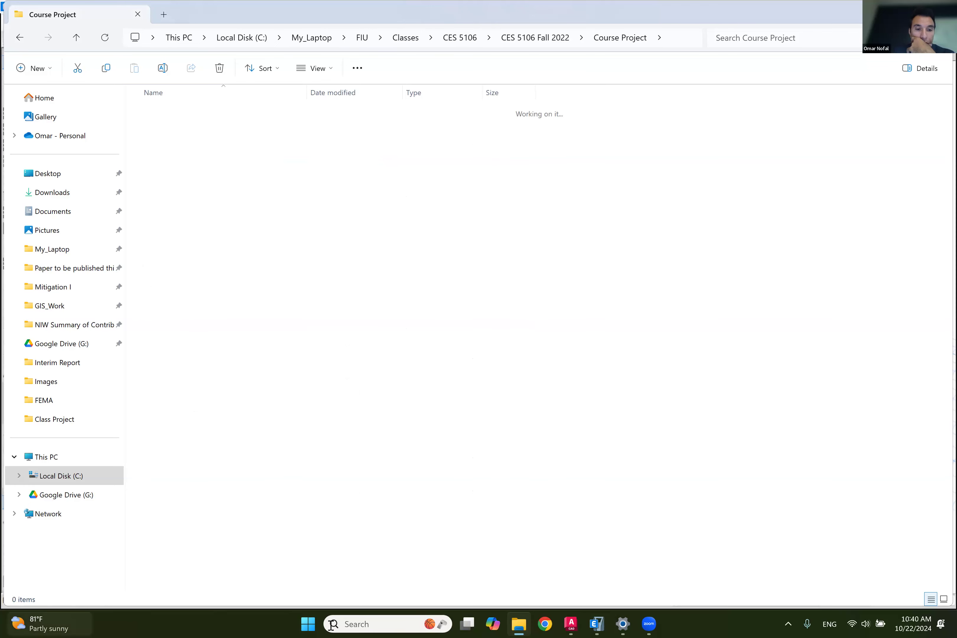
Step: Look for ETABS 22 among the pinned Windows applications
click(309, 624)
scroll(568, 371, down, 2)
scroll(575, 379, down, 1)
scroll(348, 281, down, 2)
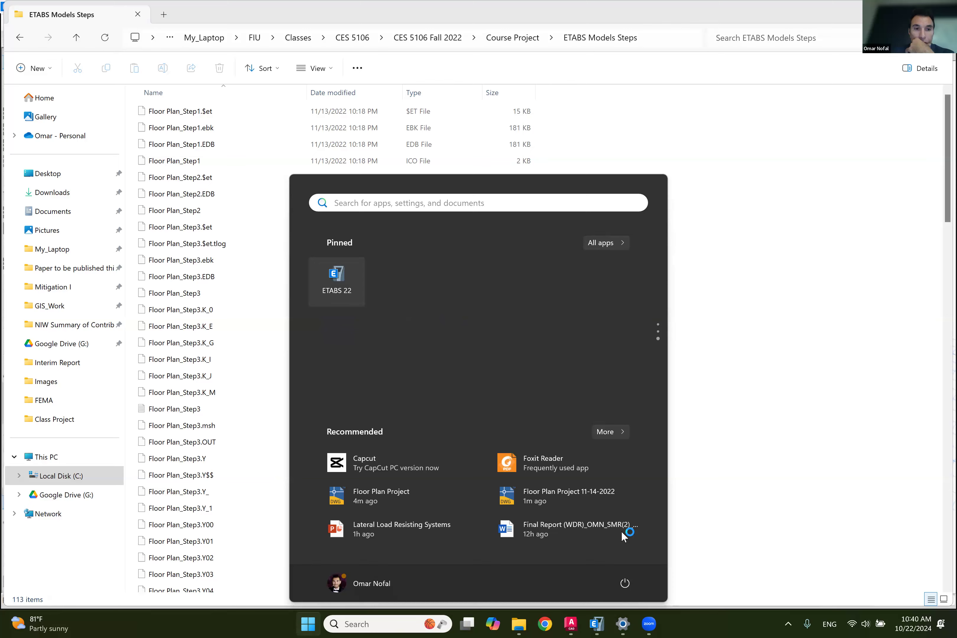
click(649, 623)
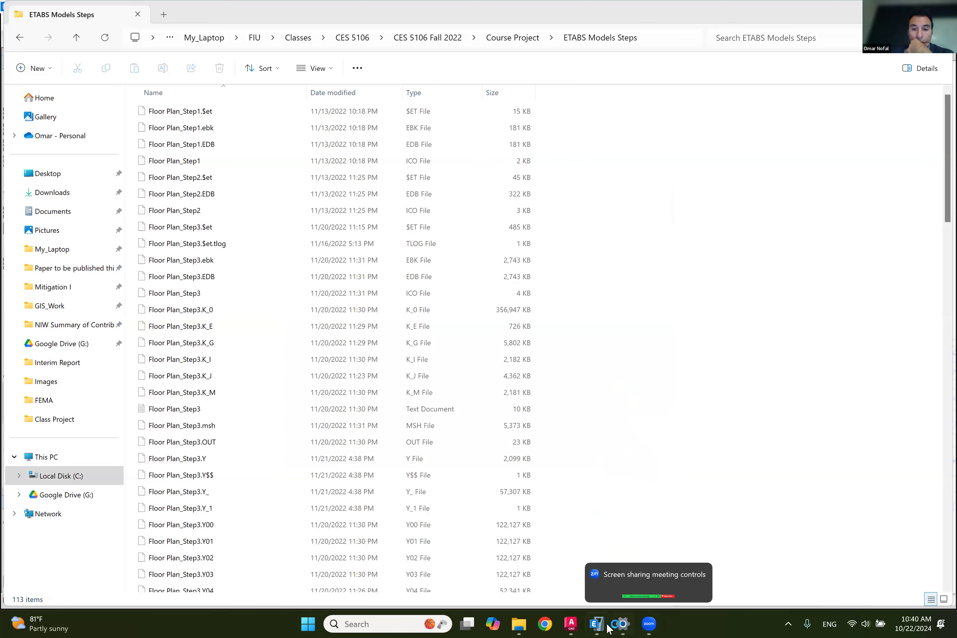